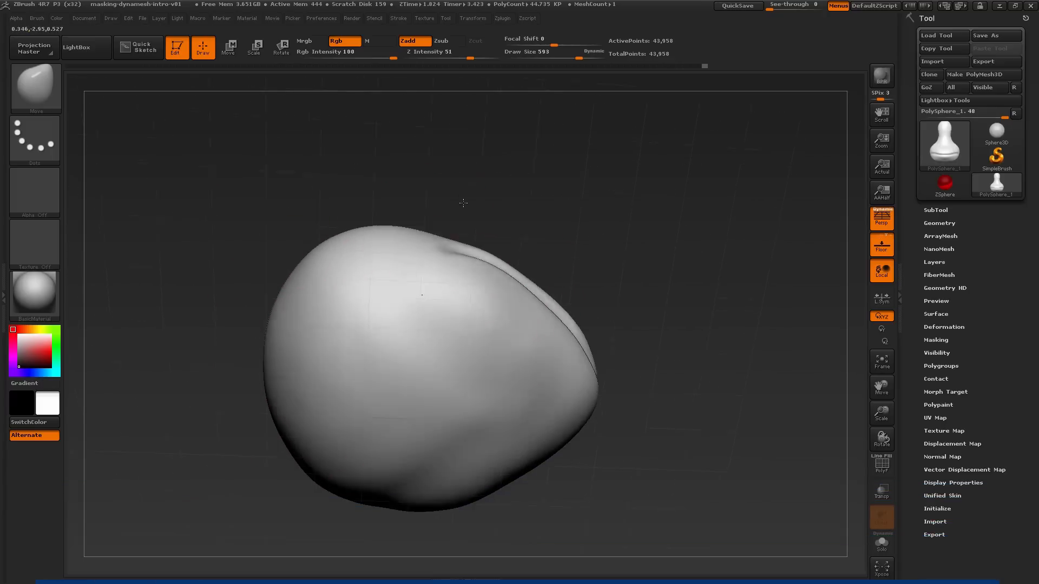
# Step: Paint a mask over the sides of the upper dome with a draw size of 136
pyautogui.moveTo(558, 283); pyautogui.dragTo(568, 311)
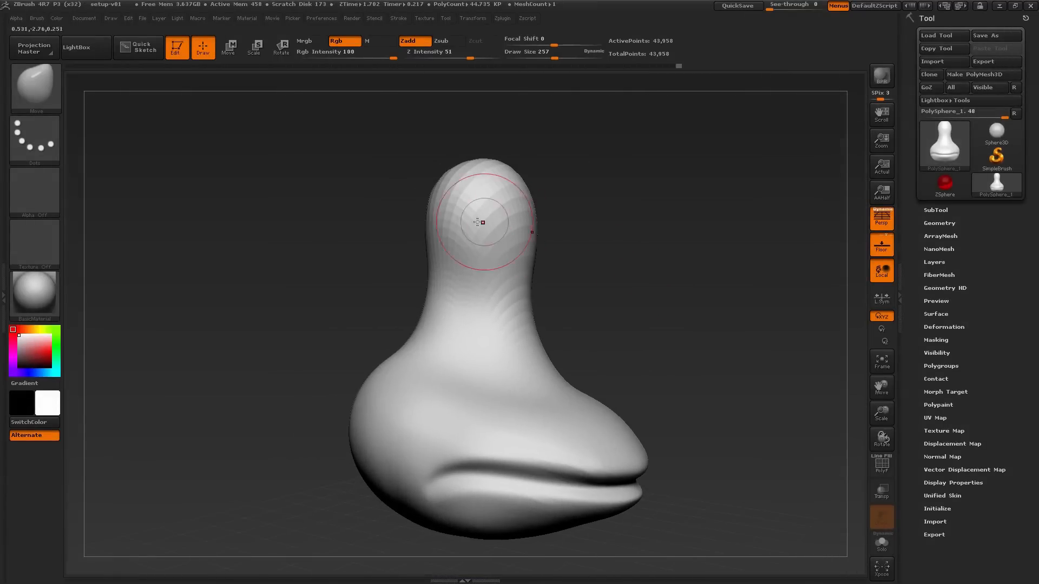
pyautogui.moveTo(522, 213)
pyautogui.mouseDown()
pyautogui.moveTo(672, 227)
pyautogui.moveTo(657, 237)
pyautogui.moveTo(695, 264)
pyautogui.moveTo(677, 232)
pyautogui.mouseUp()
pyautogui.press('s')
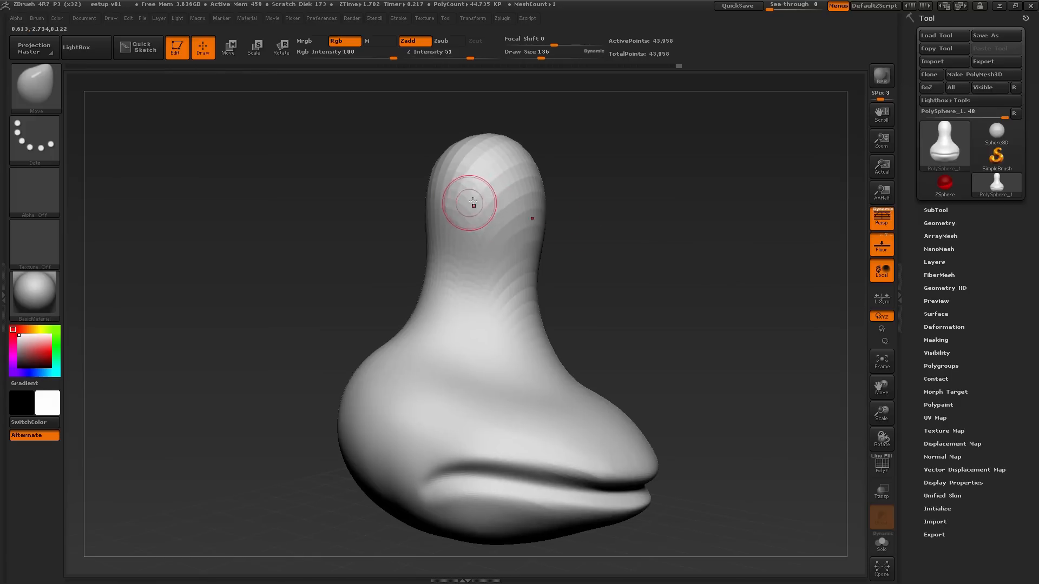
pyautogui.moveTo(468, 202); pyautogui.dragTo(464, 201)
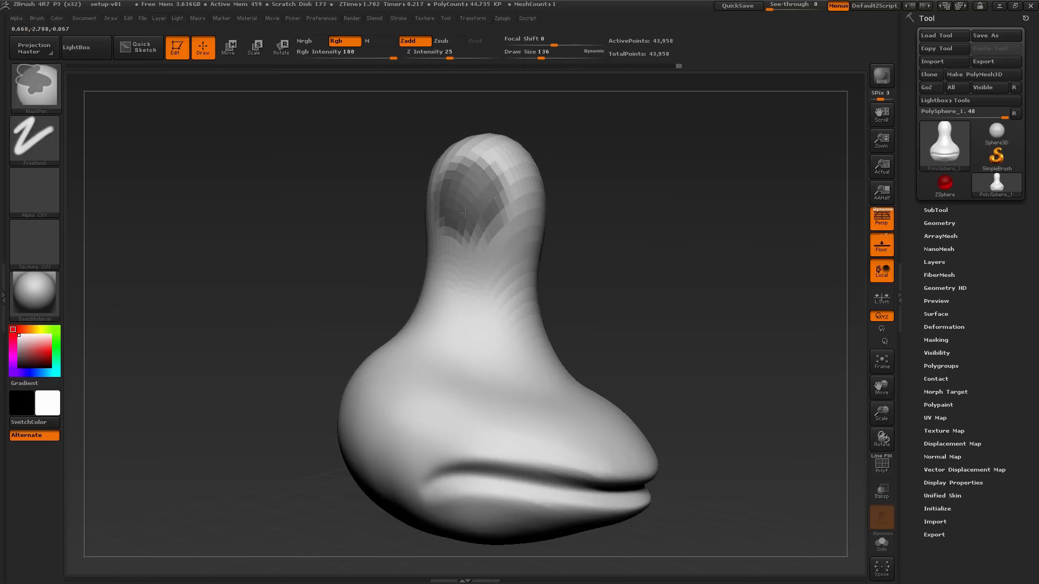
pyautogui.moveTo(632, 197)
pyautogui.mouseDown()
pyautogui.moveTo(588, 207)
pyautogui.moveTo(679, 204)
pyautogui.moveTo(667, 222)
pyautogui.moveTo(597, 230)
pyautogui.moveTo(677, 248)
pyautogui.mouseUp()
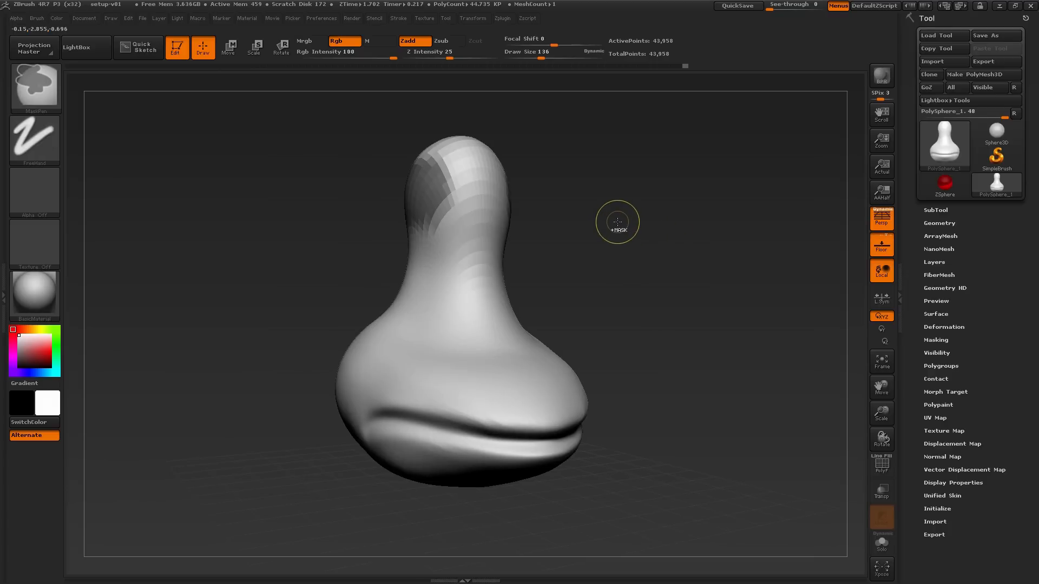
pyautogui.moveTo(619, 217)
pyautogui.mouseDown()
pyautogui.moveTo(660, 262)
pyautogui.moveTo(646, 260)
pyautogui.moveTo(714, 285)
pyautogui.mouseUp()
# Step: Pull the unmasked sides of the dome far outward with the Move brush to form two long horizontal stalks
pyautogui.press('s')
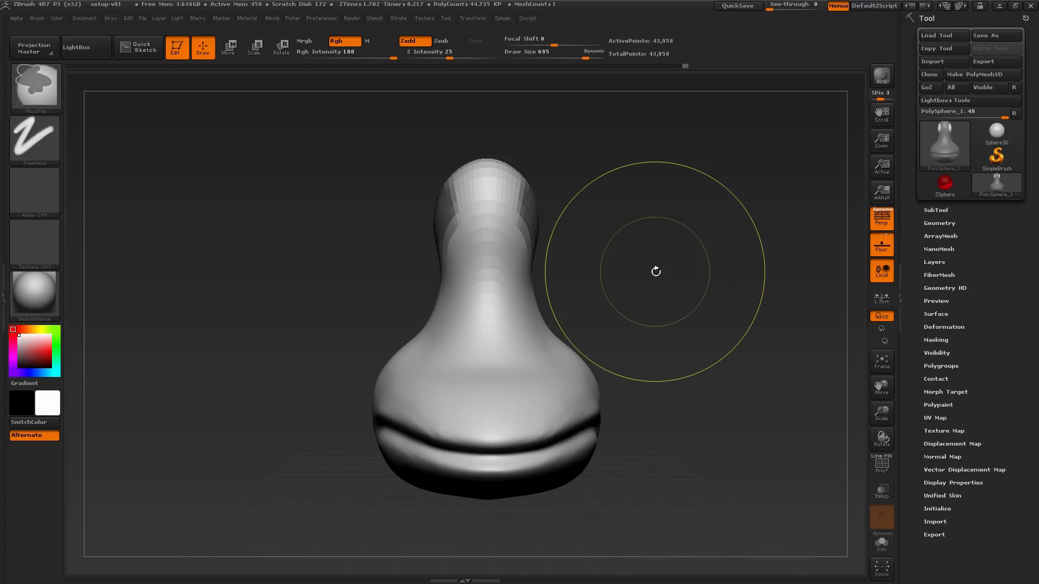
pyautogui.moveTo(416, 230); pyautogui.dragTo(434, 224)
pyautogui.press('s')
pyautogui.moveTo(439, 223)
pyautogui.mouseDown()
pyautogui.moveTo(401, 209)
pyautogui.moveTo(431, 209)
pyautogui.mouseUp()
pyautogui.press('s')
pyautogui.moveTo(385, 237); pyautogui.dragTo(353, 236)
pyautogui.moveTo(431, 217); pyautogui.dragTo(194, 220)
pyautogui.moveTo(227, 303); pyautogui.dragTo(232, 406)
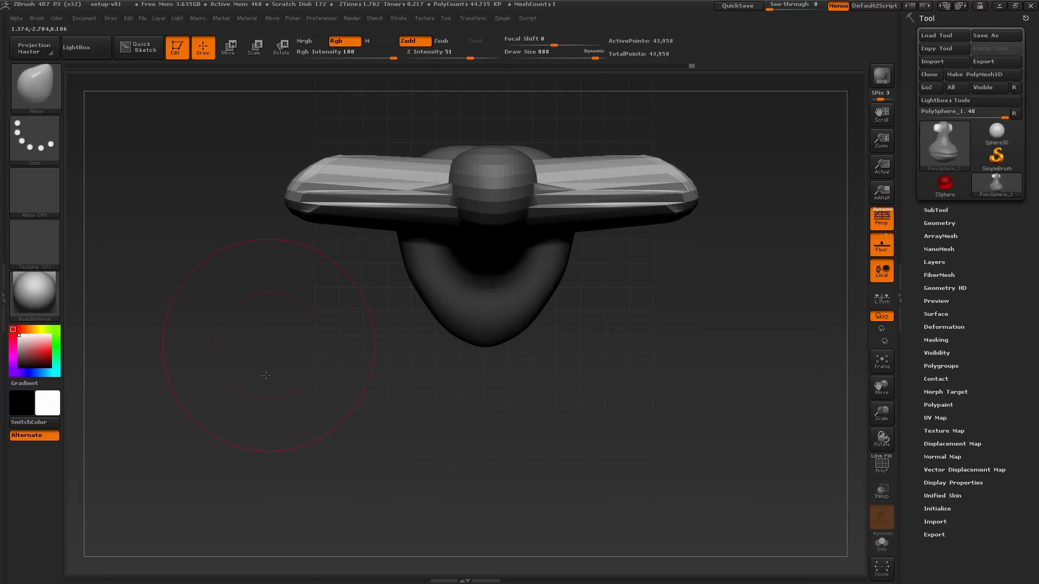
# Step: Adjust the shape of the stretched stalks with the Move brush and clear the mask from the model
pyautogui.keyDown('alt'); pyautogui.moveTo(268, 355); pyautogui.dragTo(261, 398); pyautogui.keyUp('alt')
pyautogui.moveTo(301, 237); pyautogui.dragTo(282, 241)
pyautogui.moveTo(679, 236); pyautogui.dragTo(682, 256)
pyautogui.moveTo(692, 330); pyautogui.dragTo(691, 373)
pyautogui.moveTo(674, 216)
pyautogui.mouseDown()
pyautogui.moveTo(723, 192)
pyautogui.moveTo(720, 109)
pyautogui.mouseUp()
pyautogui.moveTo(618, 176)
pyautogui.mouseDown()
pyautogui.moveTo(728, 245)
pyautogui.moveTo(750, 247)
pyautogui.moveTo(755, 354)
pyautogui.mouseUp()
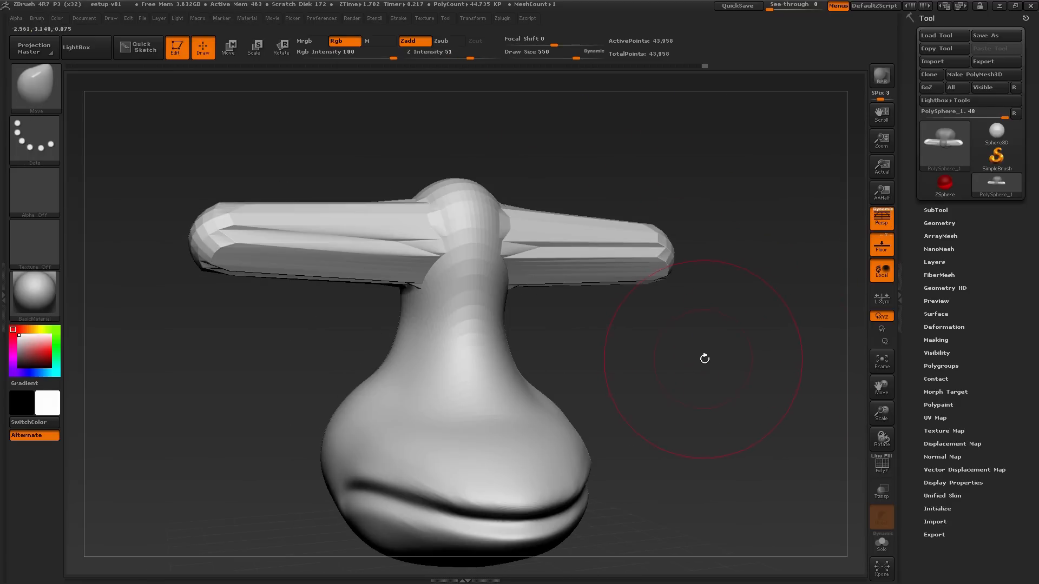
pyautogui.keyDown('ctrl'); pyautogui.click(757, 278); pyautogui.keyUp('ctrl')
pyautogui.keyDown('ctrl'); pyautogui.moveTo(726, 167); pyautogui.dragTo(789, 401); pyautogui.keyUp('ctrl')
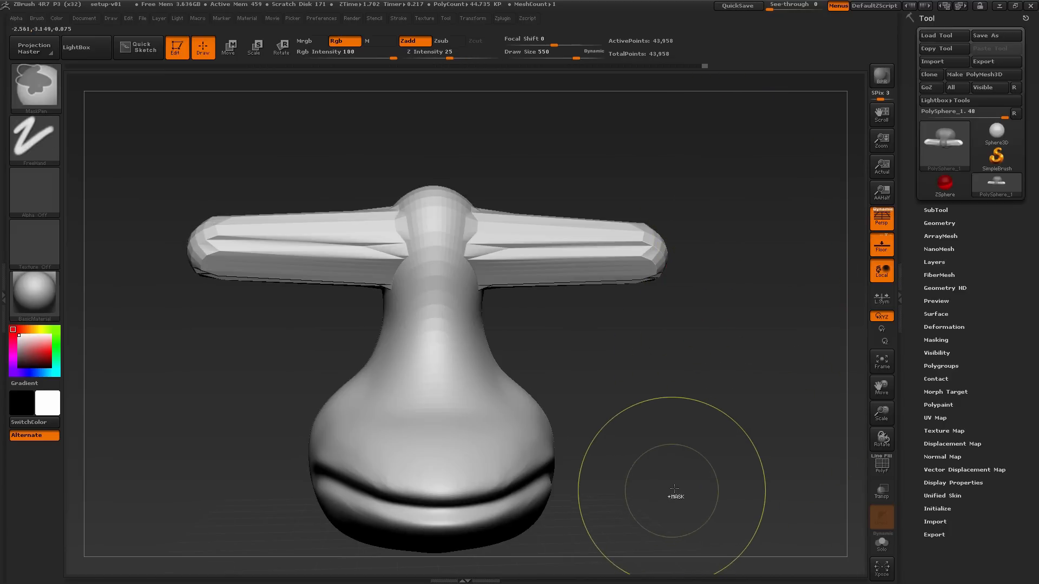
# Step: Smooth the creased, stretched surface where the stalks join the neck, working around it from several sides
pyautogui.moveTo(514, 281)
pyautogui.mouseDown(button='right')
pyautogui.moveTo(482, 269)
pyautogui.moveTo(490, 249)
pyautogui.moveTo(533, 251)
pyautogui.mouseUp(button='right')
pyautogui.keyDown('shift'); pyautogui.moveTo(385, 255); pyautogui.dragTo(394, 242); pyautogui.keyUp('shift')
pyautogui.moveTo(394, 243); pyautogui.dragTo(444, 252, button='right')
pyautogui.keyDown('shift'); pyautogui.moveTo(362, 254); pyautogui.dragTo(377, 266); pyautogui.keyUp('shift')
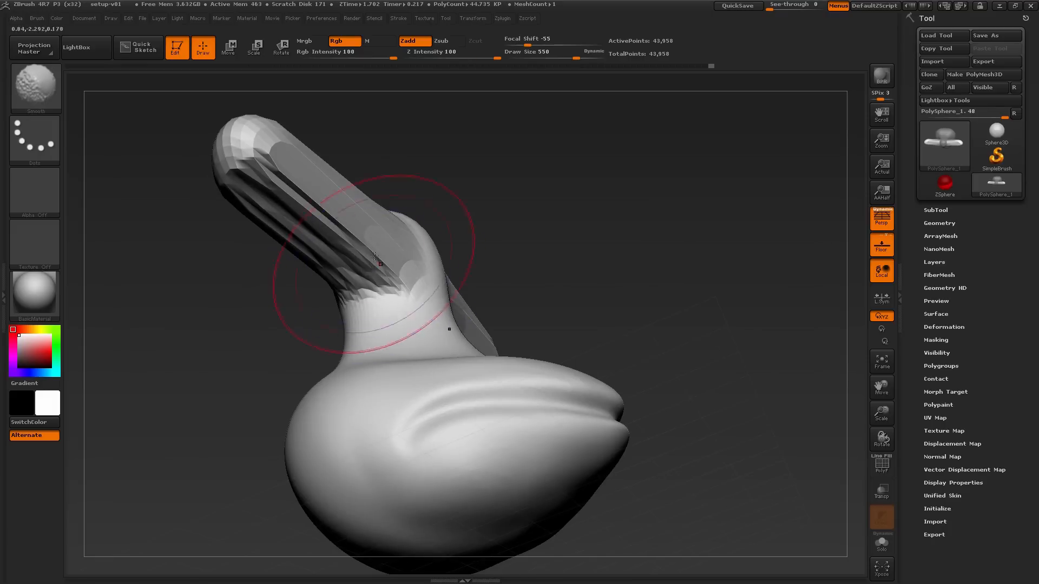
pyautogui.moveTo(377, 267); pyautogui.dragTo(427, 276, button='right')
pyautogui.keyDown('shift'); pyautogui.moveTo(325, 276); pyautogui.dragTo(344, 254); pyautogui.keyUp('shift')
pyautogui.moveTo(344, 255); pyautogui.dragTo(373, 281, button='right')
pyautogui.moveTo(364, 283)
pyautogui.keyDown('shift'); pyautogui.mouseDown()
pyautogui.moveTo(357, 266)
pyautogui.moveTo(385, 185)
pyautogui.moveTo(314, 272)
pyautogui.mouseUp(); pyautogui.keyUp('shift')
pyautogui.moveTo(314, 273); pyautogui.dragTo(357, 276, button='right')
pyautogui.keyDown('shift'); pyautogui.moveTo(324, 273); pyautogui.dragTo(305, 276); pyautogui.keyUp('shift')
pyautogui.moveTo(306, 276); pyautogui.dragTo(338, 275, button='right')
pyautogui.moveTo(314, 276)
pyautogui.keyDown('shift'); pyautogui.mouseDown()
pyautogui.moveTo(297, 281)
pyautogui.moveTo(311, 270)
pyautogui.mouseUp(); pyautogui.keyUp('shift')
pyautogui.moveTo(311, 270); pyautogui.dragTo(386, 267, button='right')
pyautogui.keyDown('shift'); pyautogui.moveTo(324, 273); pyautogui.dragTo(311, 279); pyautogui.keyUp('shift')
pyautogui.moveTo(346, 270); pyautogui.dragTo(413, 268, button='right')
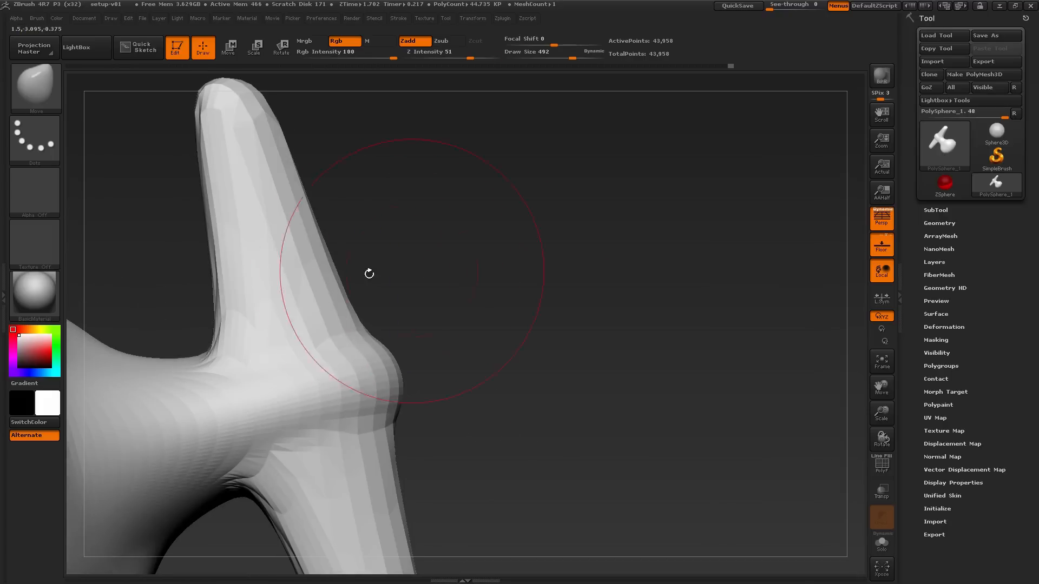
# Step: Smooth the remaining facets along the stalks and refine their contour with small Move brush adjustments
pyautogui.keyDown('shift'); pyautogui.moveTo(302, 281); pyautogui.dragTo(320, 265); pyautogui.keyUp('shift')
pyautogui.moveTo(319, 265); pyautogui.dragTo(370, 273, button='right')
pyautogui.moveTo(304, 281)
pyautogui.mouseDown()
pyautogui.moveTo(319, 279)
pyautogui.moveTo(311, 295)
pyautogui.mouseUp()
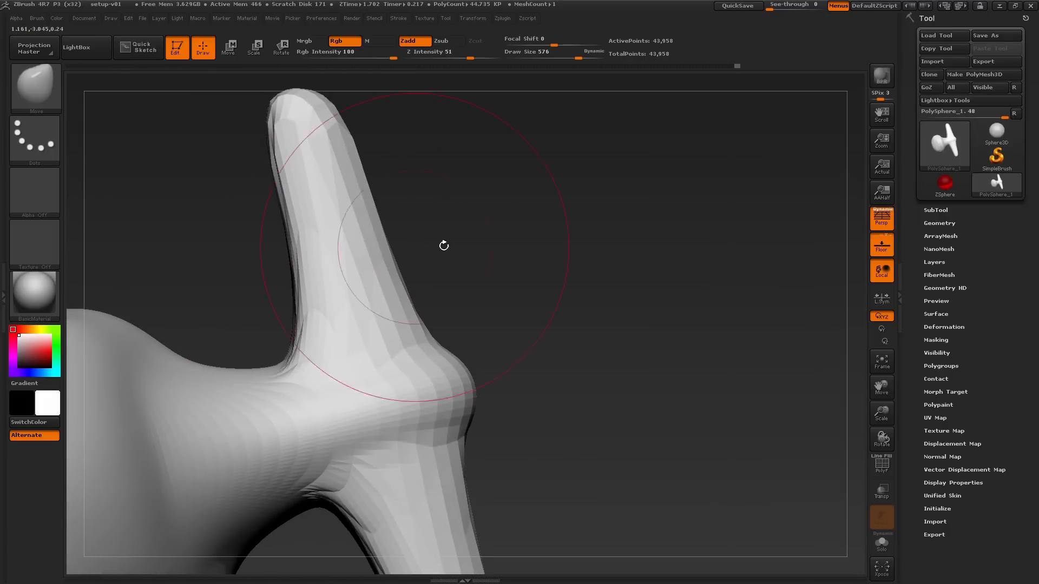
pyautogui.moveTo(433, 243); pyautogui.dragTo(373, 270, button='right')
pyautogui.keyDown('shift'); pyautogui.moveTo(315, 310); pyautogui.dragTo(300, 329); pyautogui.keyUp('shift')
pyautogui.moveTo(300, 330)
pyautogui.mouseDown(button='right')
pyautogui.moveTo(338, 327)
pyautogui.moveTo(319, 331)
pyautogui.mouseUp(button='right')
pyautogui.moveTo(303, 348); pyautogui.dragTo(310, 338)
pyautogui.moveTo(294, 331); pyautogui.dragTo(400, 339, button='right')
pyautogui.keyDown('shift'); pyautogui.moveTo(331, 347); pyautogui.dragTo(338, 357); pyautogui.keyUp('shift')
pyautogui.moveTo(338, 357)
pyautogui.mouseDown(button='right')
pyautogui.moveTo(368, 358)
pyautogui.moveTo(341, 319)
pyautogui.moveTo(295, 295)
pyautogui.mouseUp(button='right')
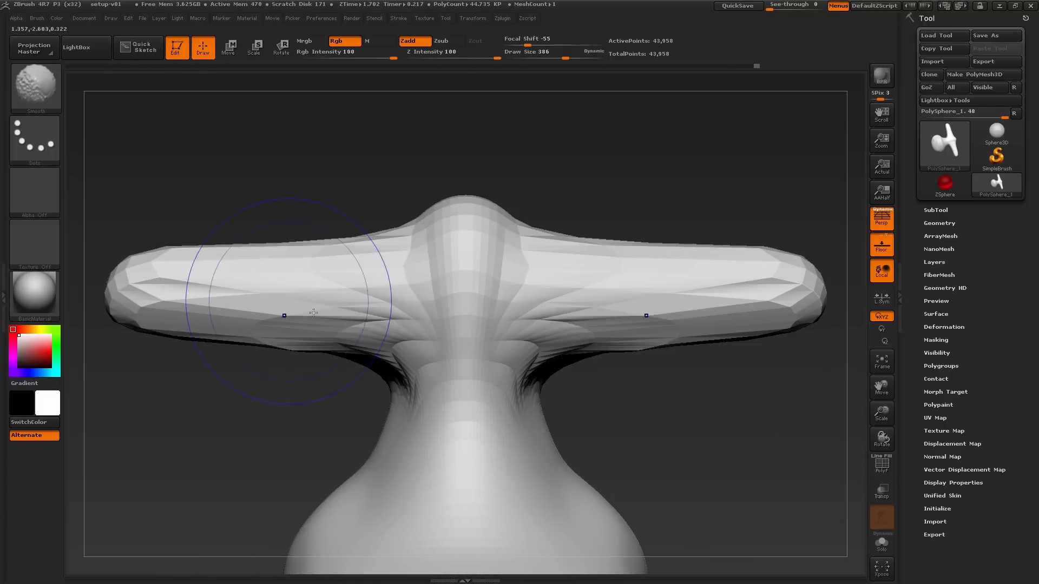
pyautogui.moveTo(671, 300)
pyautogui.keyDown('ctrl'); pyautogui.mouseDown(button='right')
pyautogui.moveTo(649, 259)
pyautogui.moveTo(535, 265)
pyautogui.mouseUp(button='right'); pyautogui.keyUp('ctrl')
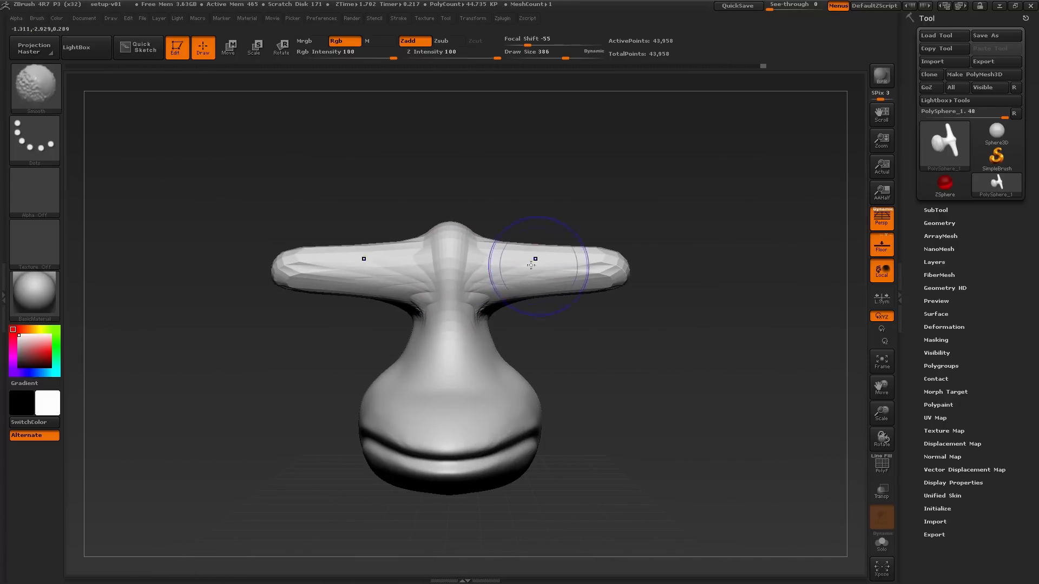
# Step: Push the outer ends of the stalks upward and lower their upper edge midway with a smaller Move brush
pyautogui.moveTo(606, 253)
pyautogui.keyDown('alt'); pyautogui.mouseDown(button='right')
pyautogui.moveTo(625, 262)
pyautogui.moveTo(628, 287)
pyautogui.mouseUp(button='right'); pyautogui.keyUp('alt')
pyautogui.press('[')
pyautogui.moveTo(596, 247); pyautogui.dragTo(597, 240)
pyautogui.moveTo(610, 293)
pyautogui.mouseDown(button='right')
pyautogui.moveTo(593, 282)
pyautogui.moveTo(658, 270)
pyautogui.moveTo(686, 220)
pyautogui.moveTo(609, 286)
pyautogui.moveTo(617, 265)
pyautogui.mouseUp(button='right')
pyautogui.moveTo(616, 222); pyautogui.dragTo(617, 212)
pyautogui.moveTo(638, 303); pyautogui.dragTo(627, 270, button='right')
pyautogui.moveTo(597, 209); pyautogui.dragTo(599, 189)
pyautogui.moveTo(606, 249); pyautogui.dragTo(584, 218, button='right')
pyautogui.moveTo(522, 202); pyautogui.dragTo(523, 216)
# Step: Raise the underside of the stalks near the neck with the Move brush
pyautogui.keyDown('ctrl'); pyautogui.moveTo(714, 255); pyautogui.dragTo(718, 271, button='right'); pyautogui.keyUp('ctrl')
pyautogui.moveTo(719, 270)
pyautogui.mouseDown(button='right')
pyautogui.moveTo(723, 204)
pyautogui.moveTo(782, 228)
pyautogui.mouseUp(button='right')
pyautogui.moveTo(476, 295); pyautogui.dragTo(474, 278)
pyautogui.moveTo(557, 351); pyautogui.dragTo(571, 319, button='right')
pyautogui.moveTo(489, 314); pyautogui.dragTo(483, 301)
pyautogui.moveTo(483, 301); pyautogui.dragTo(489, 337, button='right')
pyautogui.moveTo(538, 296)
pyautogui.mouseDown(button='right')
pyautogui.moveTo(565, 287)
pyautogui.moveTo(587, 248)
pyautogui.moveTo(595, 278)
pyautogui.moveTo(660, 314)
pyautogui.moveTo(628, 352)
pyautogui.moveTo(661, 386)
pyautogui.moveTo(649, 338)
pyautogui.moveTo(675, 366)
pyautogui.moveTo(669, 358)
pyautogui.mouseUp(button='right')
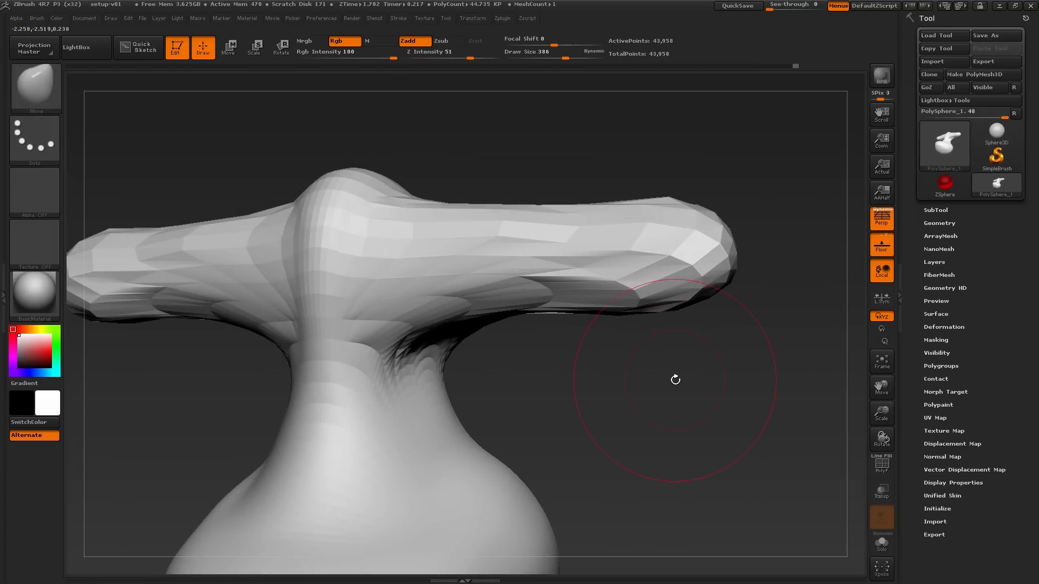
# Step: Apply ClayBuildup strokes to the stalk ends with an adjusted draw size
pyautogui.press('b')
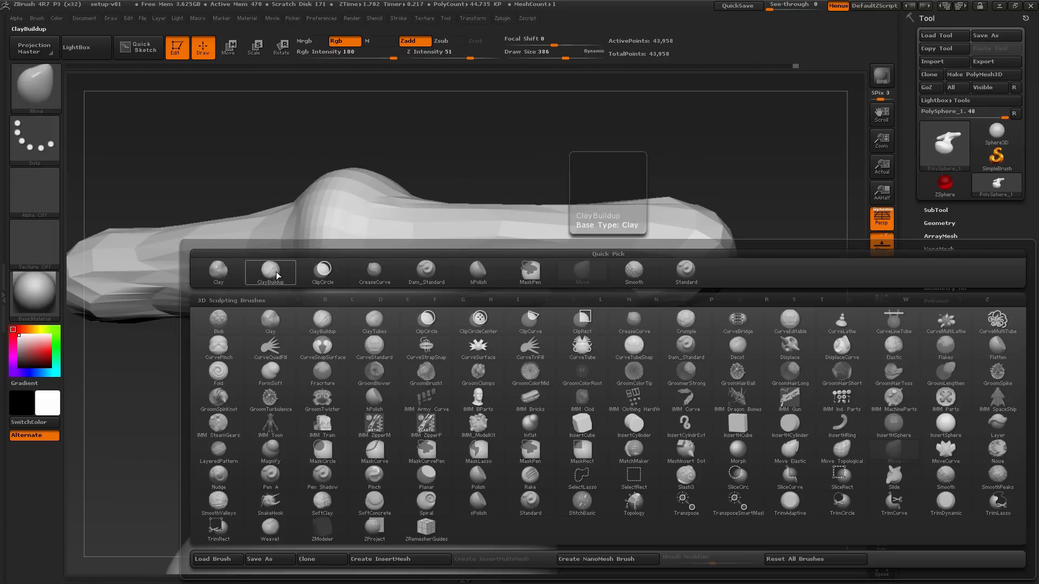
pyautogui.click(683, 326)
pyautogui.press('s')
pyautogui.moveTo(683, 327); pyautogui.dragTo(666, 328)
pyautogui.moveTo(695, 263)
pyautogui.mouseDown()
pyautogui.moveTo(659, 269)
pyautogui.moveTo(683, 289)
pyautogui.mouseUp()
pyautogui.moveTo(682, 289); pyautogui.dragTo(682, 258, button='right')
pyautogui.press('s')
pyautogui.moveTo(686, 257); pyautogui.dragTo(649, 306)
pyautogui.moveTo(655, 309); pyautogui.dragTo(690, 287, button='right')
pyautogui.moveTo(689, 287); pyautogui.dragTo(655, 324)
pyautogui.moveTo(665, 325)
pyautogui.mouseDown(button='right')
pyautogui.moveTo(686, 327)
pyautogui.moveTo(687, 270)
pyautogui.mouseUp(button='right')
pyautogui.moveTo(690, 257); pyautogui.dragTo(635, 254)
pyautogui.moveTo(635, 254); pyautogui.dragTo(659, 292, button='right')
pyautogui.moveTo(651, 227); pyautogui.dragTo(624, 213)
pyautogui.moveTo(624, 213)
pyautogui.keyDown('ctrl'); pyautogui.mouseDown(button='right')
pyautogui.moveTo(594, 208)
pyautogui.moveTo(633, 189)
pyautogui.mouseUp(button='right'); pyautogui.keyUp('ctrl')
pyautogui.moveTo(639, 191); pyautogui.dragTo(600, 186)
pyautogui.moveTo(600, 186); pyautogui.dragTo(603, 219, button='right')
# Step: Build up clay strokes across the top of the snout and smooth them out
pyautogui.keyDown('alt'); pyautogui.moveTo(603, 219); pyautogui.dragTo(570, 189, button='right'); pyautogui.keyUp('alt')
pyautogui.keyDown('ctrl'); pyautogui.moveTo(504, 366); pyautogui.dragTo(508, 413, button='right'); pyautogui.keyUp('ctrl')
pyautogui.moveTo(507, 414); pyautogui.dragTo(535, 364)
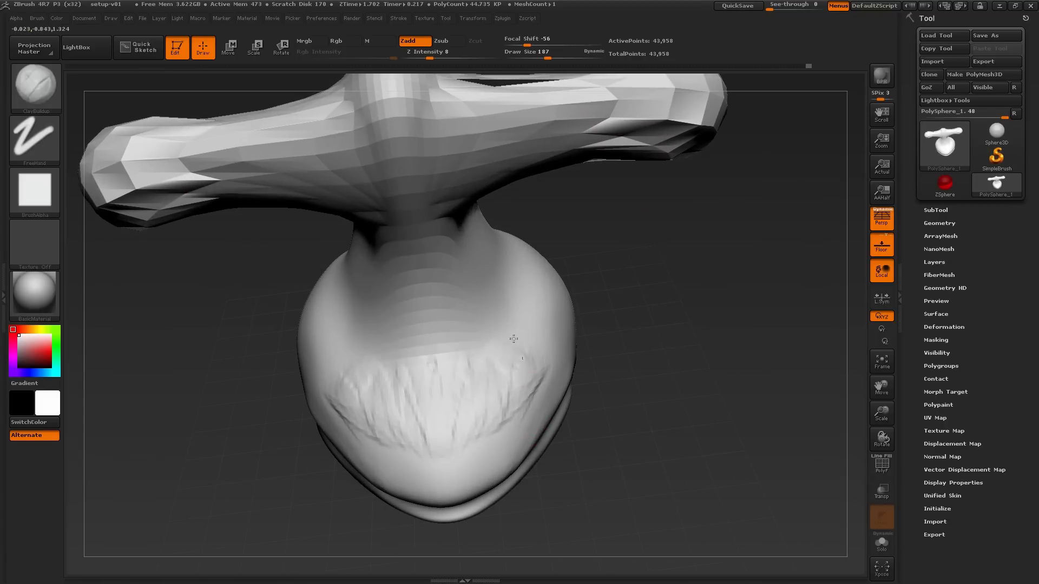
pyautogui.moveTo(518, 345); pyautogui.dragTo(538, 359, button='right')
pyautogui.press('shift')
pyautogui.keyDown('shift'); pyautogui.moveTo(441, 401); pyautogui.dragTo(425, 349); pyautogui.keyUp('shift')
pyautogui.moveTo(425, 350)
pyautogui.mouseDown(button='right')
pyautogui.moveTo(486, 393)
pyautogui.moveTo(509, 313)
pyautogui.mouseUp(button='right')
pyautogui.keyDown('alt'); pyautogui.moveTo(552, 260); pyautogui.dragTo(511, 341, button='right'); pyautogui.keyUp('alt')
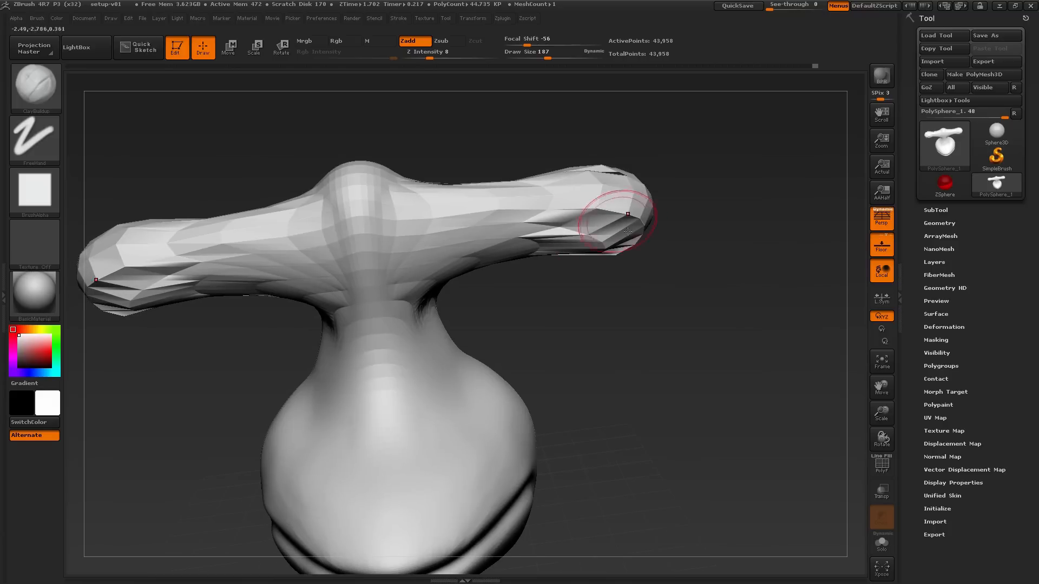
# Step: Turn on the polyframe display and examine the polygon distribution on the stalks and neck
pyautogui.moveTo(654, 346); pyautogui.dragTo(679, 340, button='right')
pyautogui.keyDown('alt'); pyautogui.moveTo(656, 389); pyautogui.dragTo(677, 400, button='right'); pyautogui.keyUp('alt')
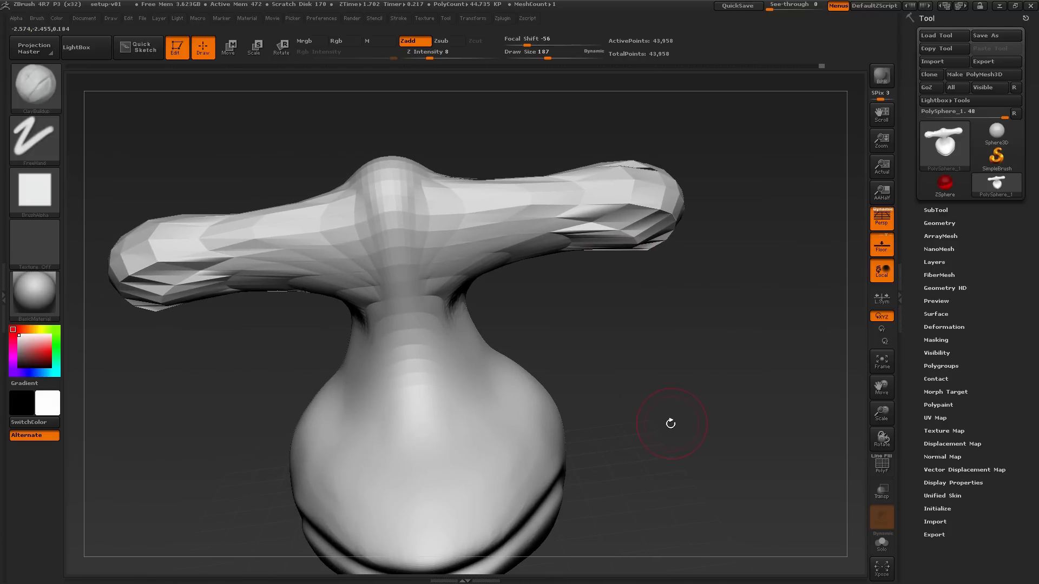
pyautogui.click(880, 470)
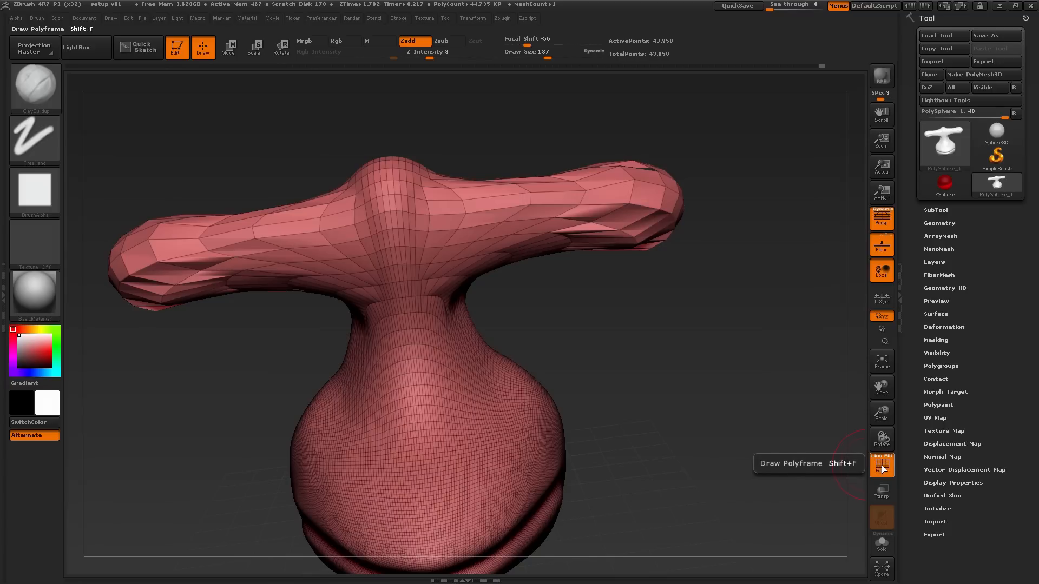
pyautogui.moveTo(679, 179)
pyautogui.mouseDown(button='right')
pyautogui.moveTo(675, 294)
pyautogui.moveTo(657, 297)
pyautogui.moveTo(631, 248)
pyautogui.moveTo(541, 303)
pyautogui.moveTo(393, 342)
pyautogui.moveTo(366, 305)
pyautogui.moveTo(410, 294)
pyautogui.mouseUp(button='right')
pyautogui.moveTo(527, 395)
pyautogui.keyDown('alt'); pyautogui.mouseDown(button='right')
pyautogui.moveTo(534, 354)
pyautogui.moveTo(644, 362)
pyautogui.moveTo(601, 355)
pyautogui.mouseUp(button='right'); pyautogui.keyUp('alt')
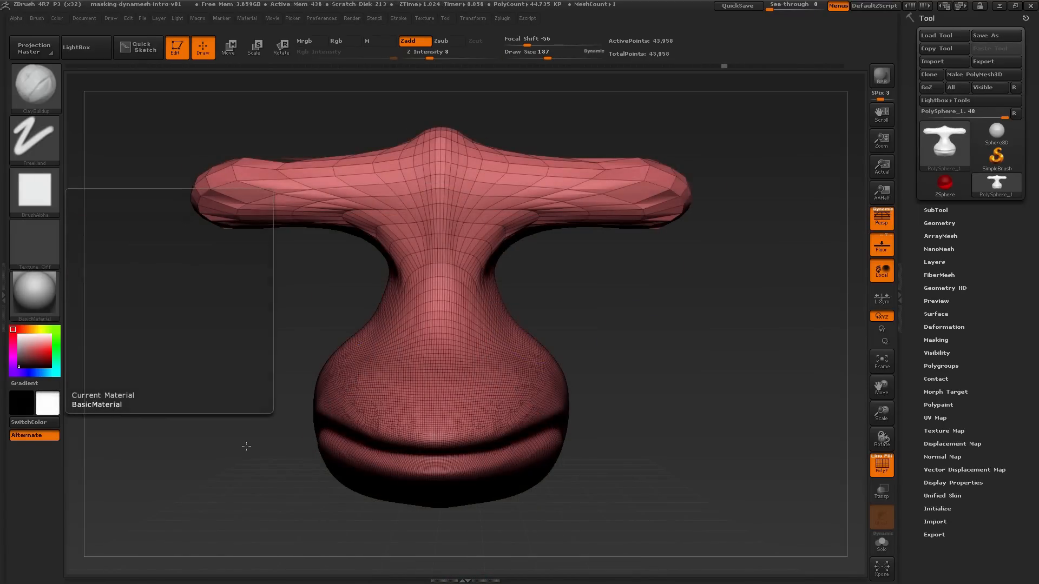
pyautogui.moveTo(246, 447); pyautogui.dragTo(230, 433)
pyautogui.moveTo(230, 434); pyautogui.dragTo(225, 424, button='right')
pyautogui.moveTo(605, 321)
pyautogui.mouseDown(button='right')
pyautogui.moveTo(591, 327)
pyautogui.moveTo(584, 301)
pyautogui.moveTo(489, 253)
pyautogui.moveTo(527, 293)
pyautogui.mouseUp(button='right')
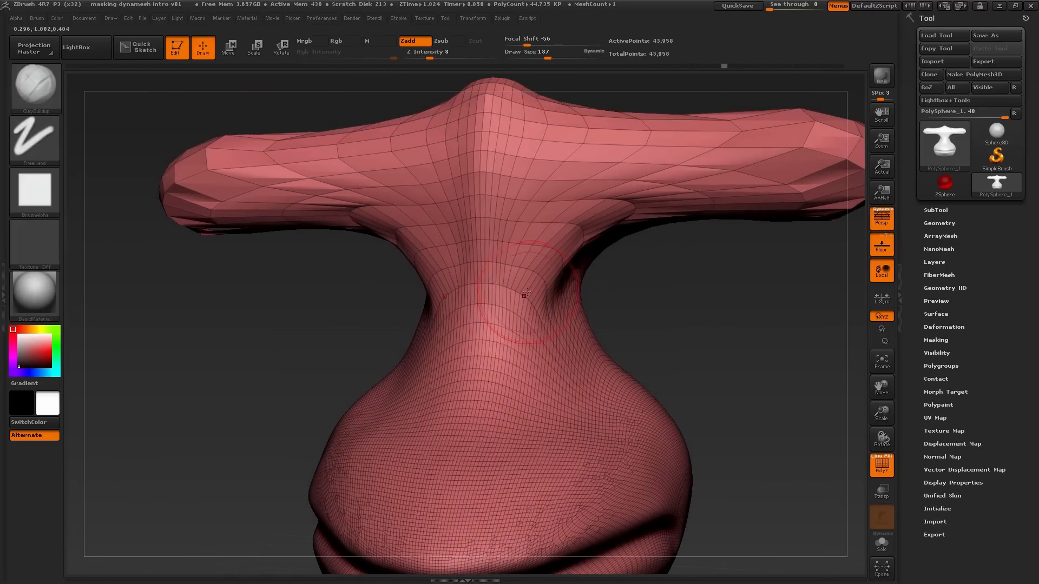
# Step: Look at the DynaMesh starter projects in LightBox, close it, and frame the model
pyautogui.click(84, 54)
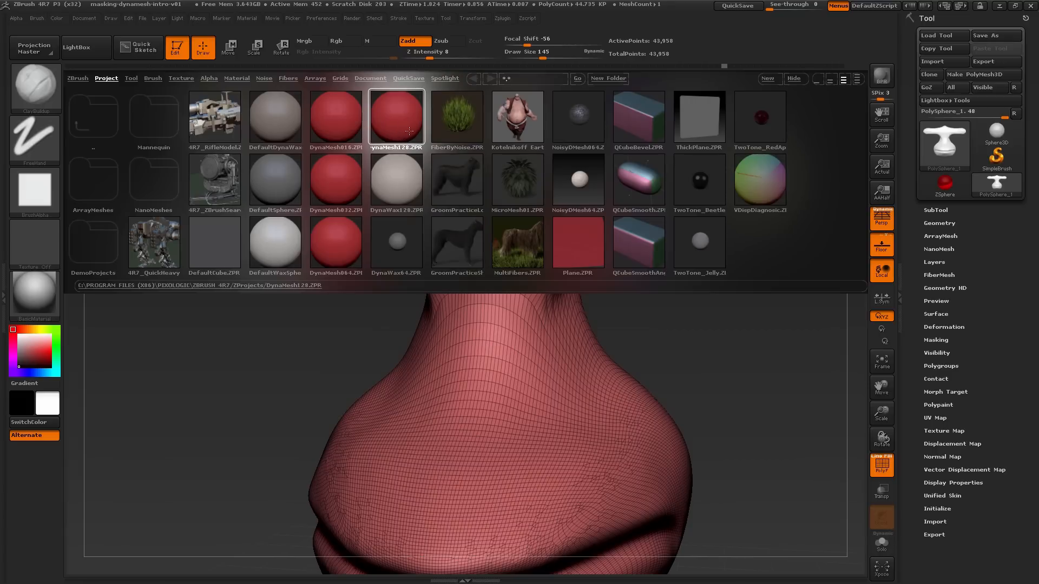
pyautogui.press(',')
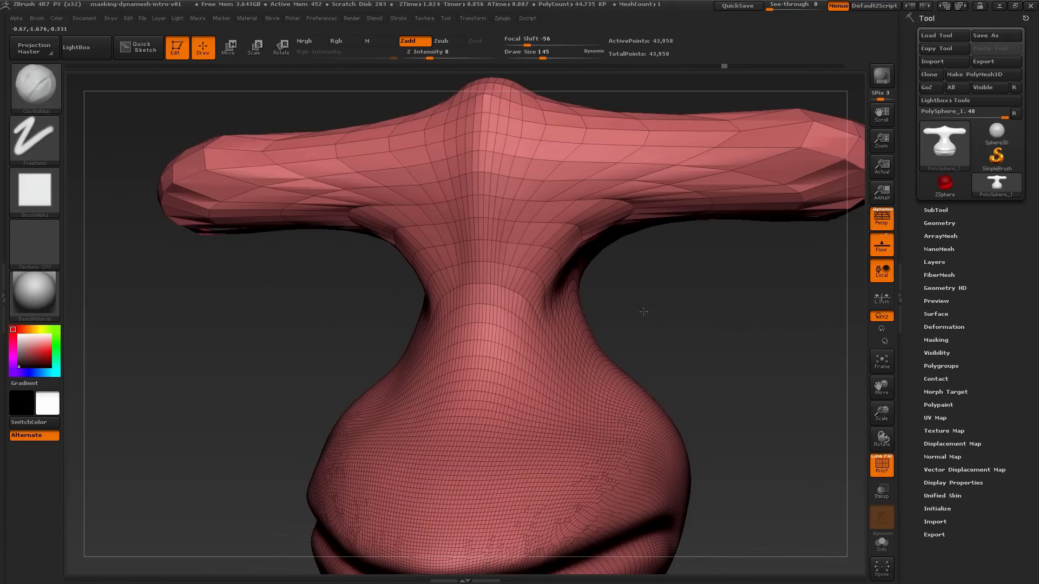
pyautogui.press('f')
# Step: Build up clay at the joints between the neck and the stalks with a draw size of 223
pyautogui.moveTo(587, 290); pyautogui.dragTo(543, 319)
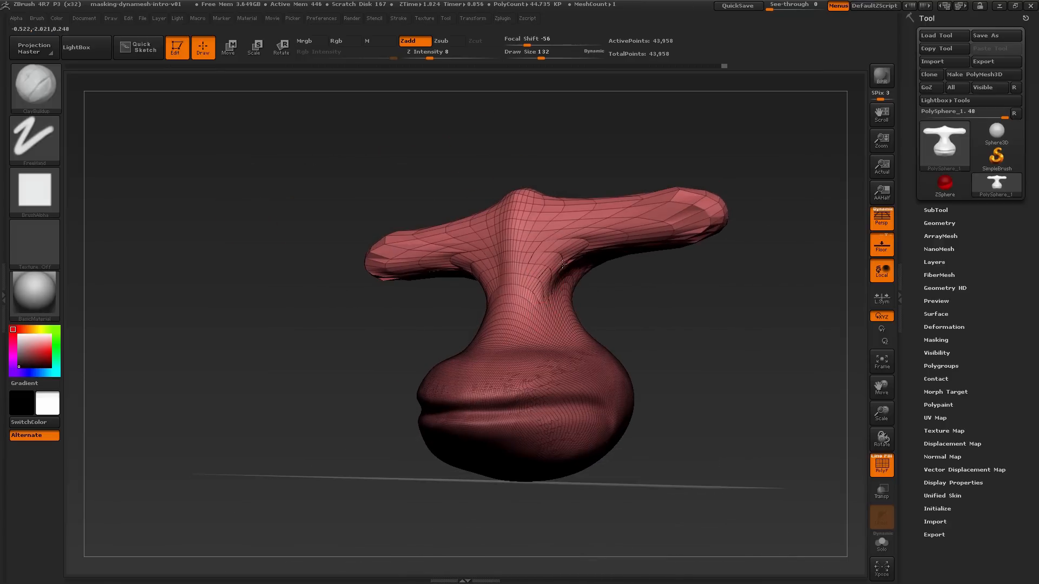
pyautogui.moveTo(558, 275); pyautogui.dragTo(543, 218)
pyautogui.moveTo(569, 226)
pyautogui.mouseDown(button='right')
pyautogui.moveTo(505, 278)
pyautogui.moveTo(600, 259)
pyautogui.moveTo(676, 211)
pyautogui.moveTo(663, 170)
pyautogui.mouseUp(button='right')
pyautogui.press(']')
pyautogui.keyDown('shift'); pyautogui.moveTo(628, 221); pyautogui.dragTo(672, 228); pyautogui.keyUp('shift')
pyautogui.moveTo(579, 314)
pyautogui.mouseDown(button='right')
pyautogui.moveTo(552, 260)
pyautogui.moveTo(571, 280)
pyautogui.moveTo(550, 290)
pyautogui.moveTo(589, 276)
pyautogui.mouseUp(button='right')
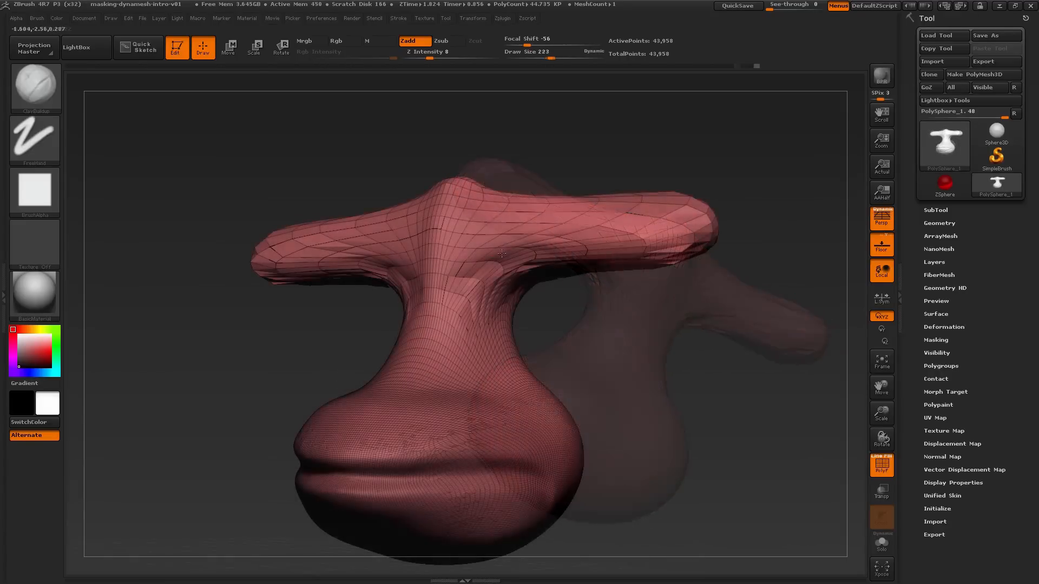
pyautogui.moveTo(536, 289)
pyautogui.mouseDown(button='right')
pyautogui.moveTo(461, 289)
pyautogui.moveTo(531, 310)
pyautogui.moveTo(559, 272)
pyautogui.mouseUp(button='right')
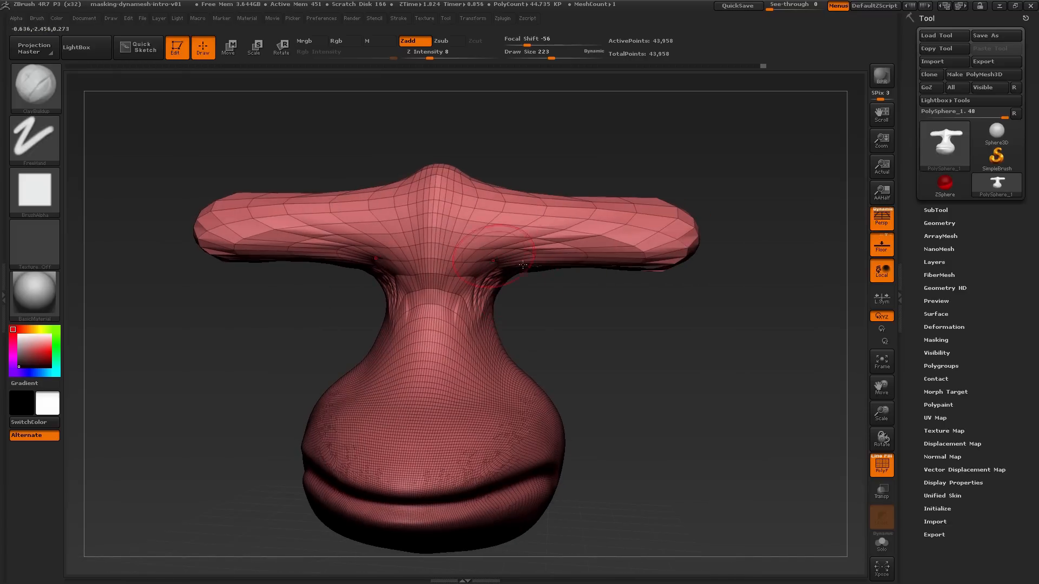
pyautogui.moveTo(565, 231)
pyautogui.mouseDown(button='right')
pyautogui.moveTo(529, 227)
pyautogui.moveTo(567, 232)
pyautogui.mouseUp(button='right')
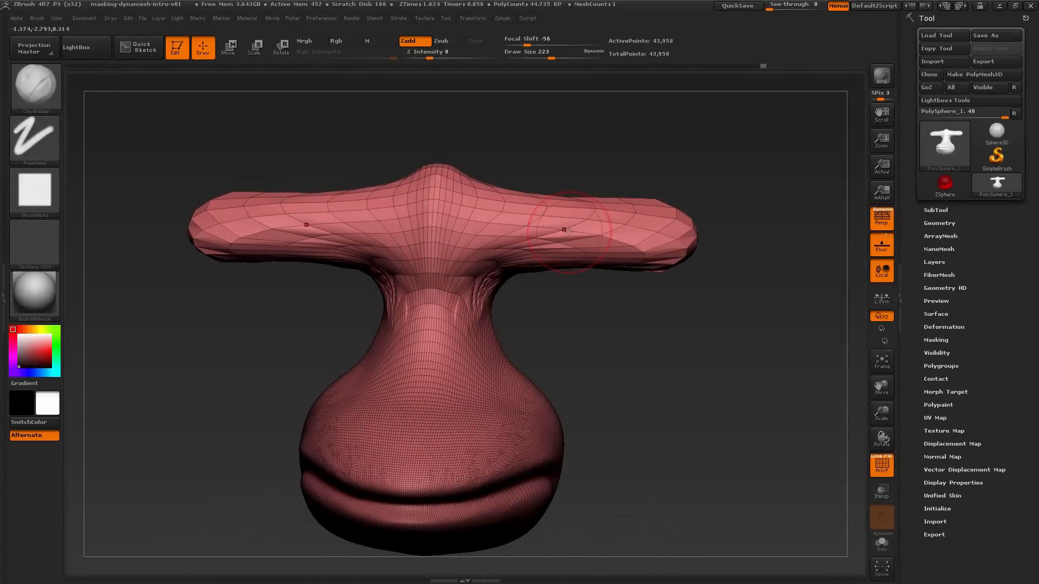
# Step: Open the DynaMesh settings within the tool's geometry options
pyautogui.click(938, 223)
pyautogui.moveTo(1036, 257); pyautogui.dragTo(1026, 206)
pyautogui.click(938, 351)
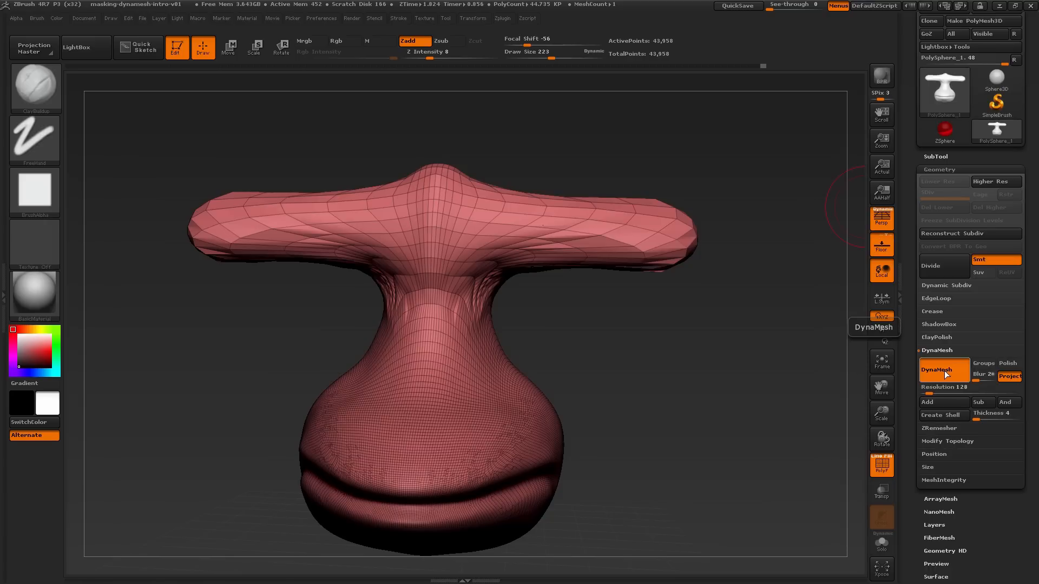
# Step: Smooth the clay strokes at the joints between the neck and the stalks
pyautogui.moveTo(469, 295)
pyautogui.mouseDown(button='right')
pyautogui.moveTo(496, 303)
pyautogui.moveTo(468, 302)
pyautogui.mouseUp(button='right')
pyautogui.keyDown('shift'); pyautogui.moveTo(477, 311); pyautogui.dragTo(477, 286); pyautogui.keyUp('shift')
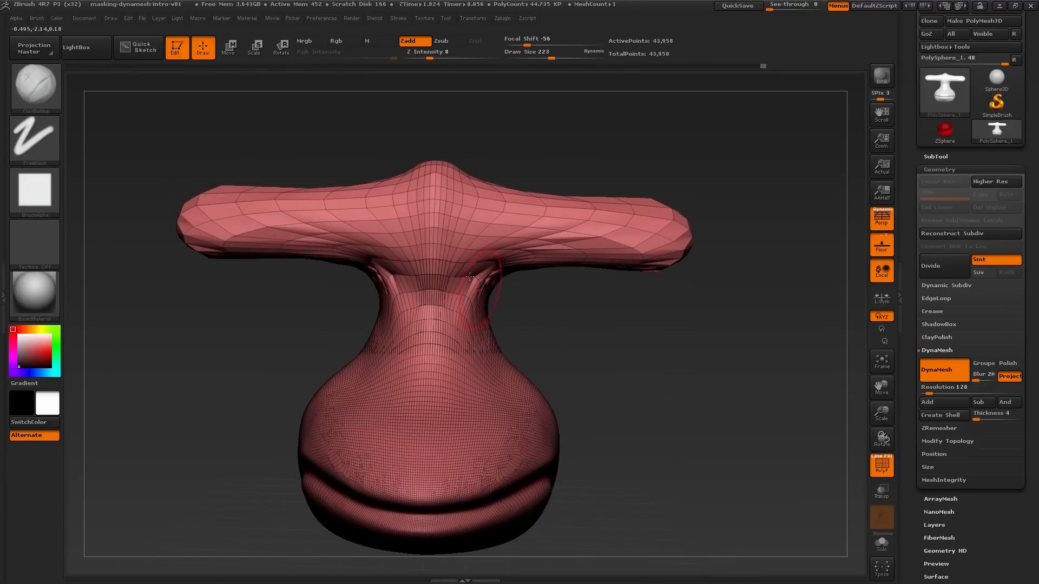
pyautogui.moveTo(478, 286); pyautogui.dragTo(468, 298, button='right')
pyautogui.keyDown('shift'); pyautogui.moveTo(481, 301); pyautogui.dragTo(497, 283); pyautogui.keyUp('shift')
pyautogui.moveTo(495, 292)
pyautogui.mouseDown(button='right')
pyautogui.moveTo(577, 312)
pyautogui.moveTo(478, 299)
pyautogui.moveTo(507, 323)
pyautogui.mouseUp(button='right')
pyautogui.keyDown('shift'); pyautogui.moveTo(497, 264); pyautogui.dragTo(488, 298); pyautogui.keyUp('shift')
pyautogui.moveTo(584, 314)
pyautogui.mouseDown()
pyautogui.moveTo(509, 312)
pyautogui.moveTo(517, 284)
pyautogui.moveTo(584, 324)
pyautogui.moveTo(539, 323)
pyautogui.mouseUp()
pyautogui.moveTo(536, 304)
pyautogui.mouseDown(button='right')
pyautogui.moveTo(549, 281)
pyautogui.moveTo(641, 282)
pyautogui.moveTo(681, 308)
pyautogui.moveTo(665, 343)
pyautogui.moveTo(561, 278)
pyautogui.moveTo(652, 329)
pyautogui.moveTo(689, 330)
pyautogui.moveTo(707, 349)
pyautogui.moveTo(711, 338)
pyautogui.mouseUp(button='right')
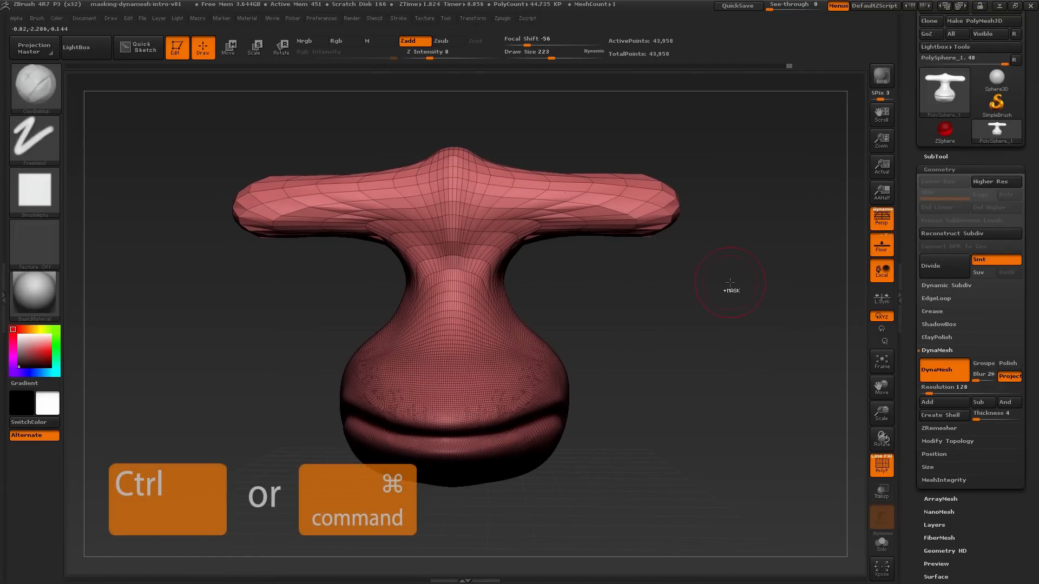
# Step: Mask both sides of the head and neck with a rectangular mask, leaving the central strip free
pyautogui.press('ctrl')
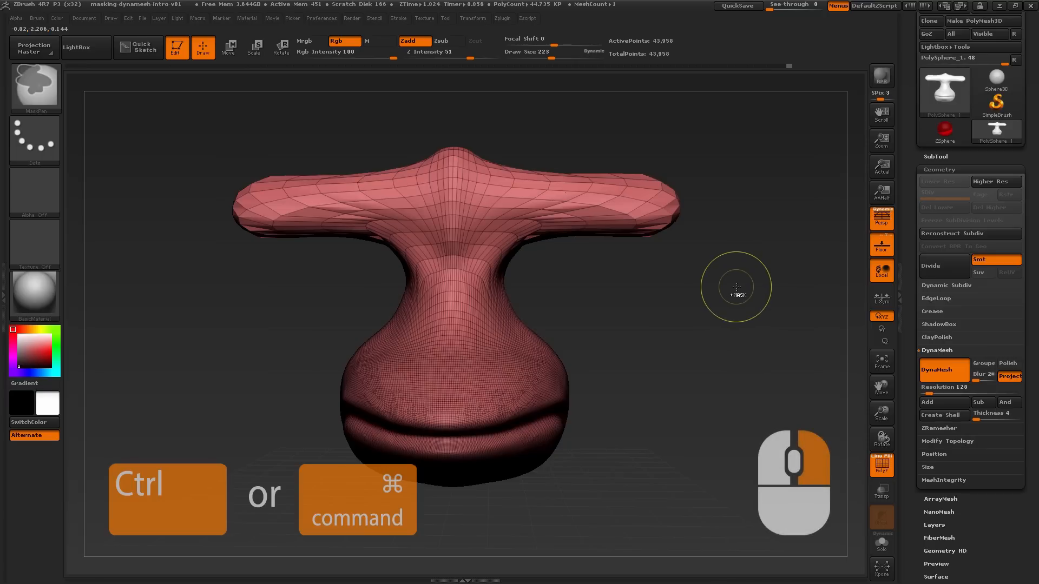
pyautogui.moveTo(739, 289)
pyautogui.keyDown('ctrl'); pyautogui.mouseDown()
pyautogui.moveTo(595, 479)
pyautogui.moveTo(535, 520)
pyautogui.moveTo(480, 531)
pyautogui.moveTo(556, 515)
pyautogui.moveTo(459, 535)
pyautogui.moveTo(650, 441)
pyautogui.moveTo(664, 419)
pyautogui.moveTo(483, 484)
pyautogui.moveTo(489, 503)
pyautogui.mouseUp(); pyautogui.keyUp('ctrl')
pyautogui.moveTo(691, 437)
pyautogui.mouseDown()
pyautogui.moveTo(666, 434)
pyautogui.moveTo(687, 439)
pyautogui.moveTo(688, 430)
pyautogui.moveTo(690, 449)
pyautogui.moveTo(723, 434)
pyautogui.moveTo(702, 435)
pyautogui.mouseUp()
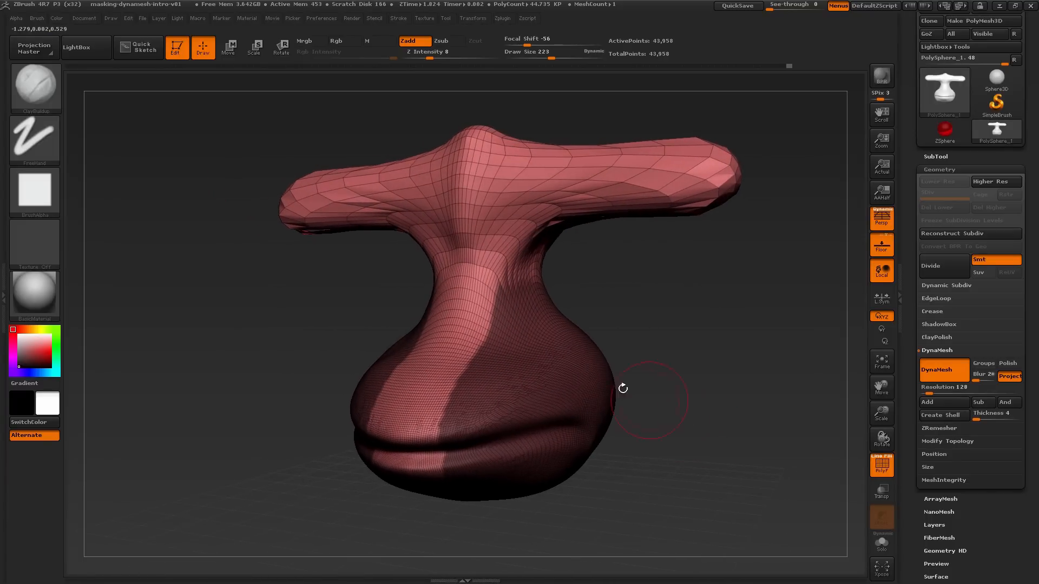
pyautogui.moveTo(674, 371); pyautogui.dragTo(700, 364)
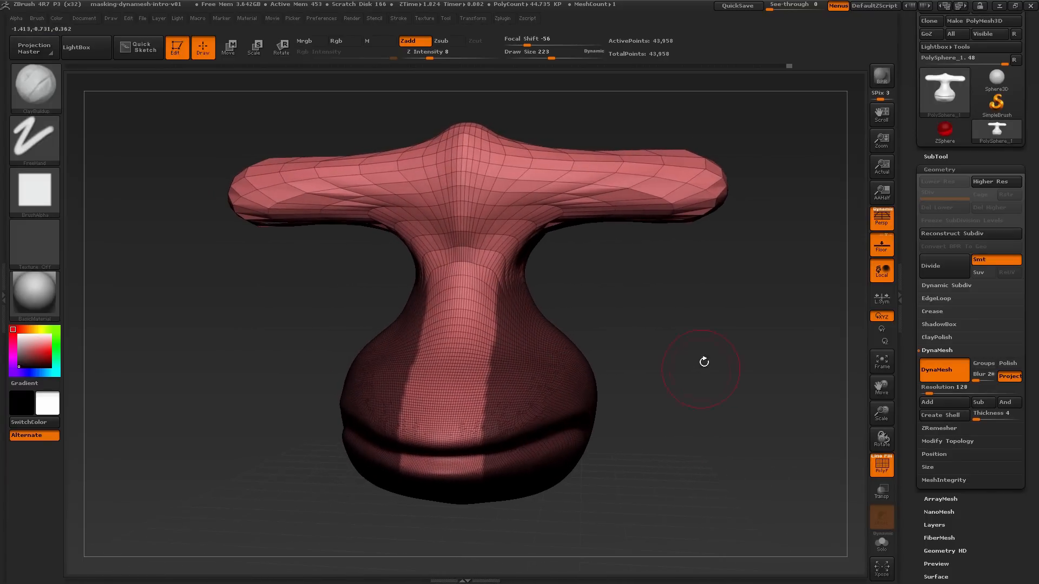
pyautogui.moveTo(723, 312)
pyautogui.keyDown('ctrl'); pyautogui.mouseDown()
pyautogui.moveTo(547, 465)
pyautogui.moveTo(610, 410)
pyautogui.moveTo(534, 514)
pyautogui.moveTo(478, 530)
pyautogui.mouseUp(); pyautogui.keyUp('ctrl')
pyautogui.moveTo(719, 439); pyautogui.dragTo(702, 364)
# Step: Clear the mask and remesh the model with DynaMesh at resolution 128
pyautogui.press('ctrl')
pyautogui.moveTo(681, 271)
pyautogui.keyDown('ctrl'); pyautogui.mouseDown()
pyautogui.moveTo(774, 433)
pyautogui.moveTo(778, 476)
pyautogui.mouseUp(); pyautogui.keyUp('ctrl')
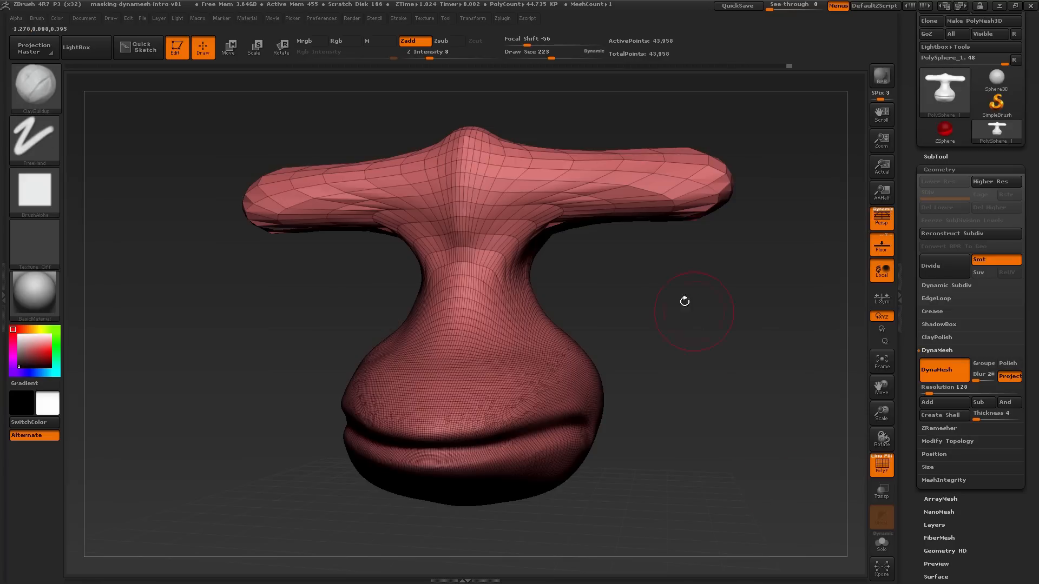
pyautogui.press('ctrl')
pyautogui.keyDown('ctrl'); pyautogui.moveTo(665, 270); pyautogui.dragTo(777, 436); pyautogui.keyUp('ctrl')
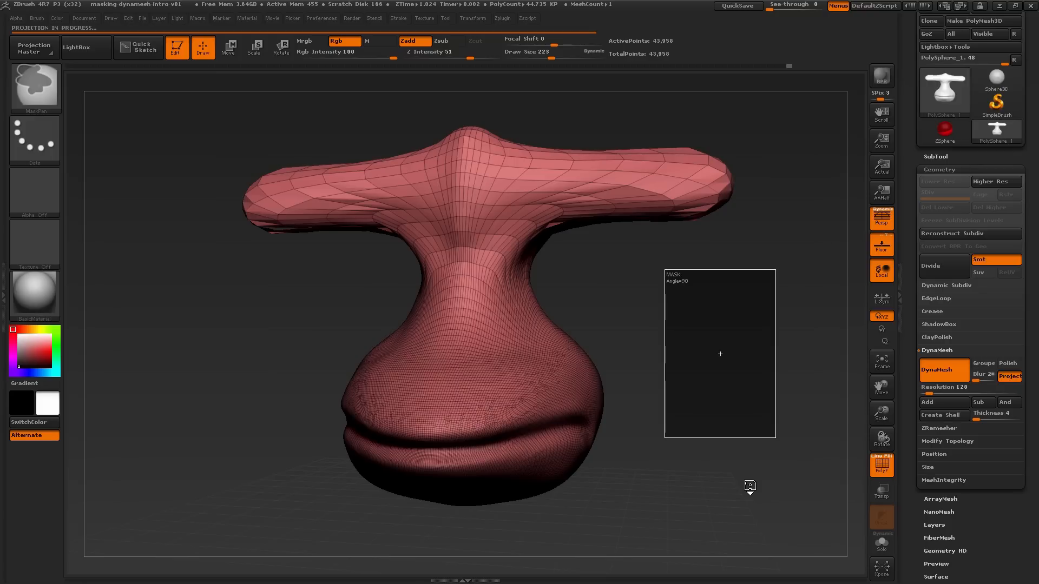
# Step: Undo the DynaMesh remesh to bring back the stretched polygons on the stalks
pyautogui.keyDown('ctrl'); pyautogui.moveTo(749, 487); pyautogui.dragTo(749, 482); pyautogui.keyUp('ctrl')
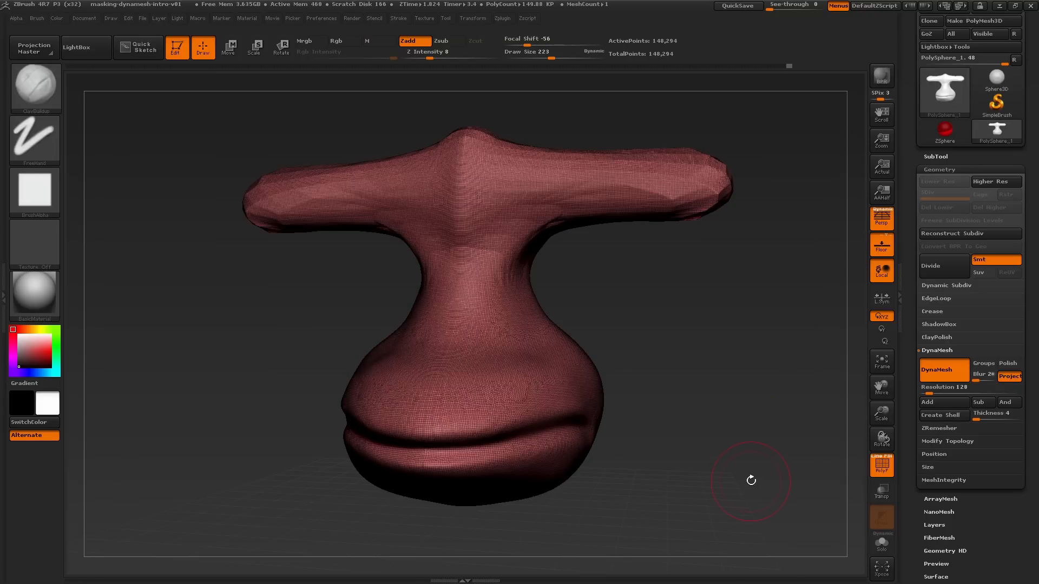
pyautogui.keyDown('alt'); pyautogui.moveTo(736, 373); pyautogui.dragTo(776, 415); pyautogui.keyUp('alt')
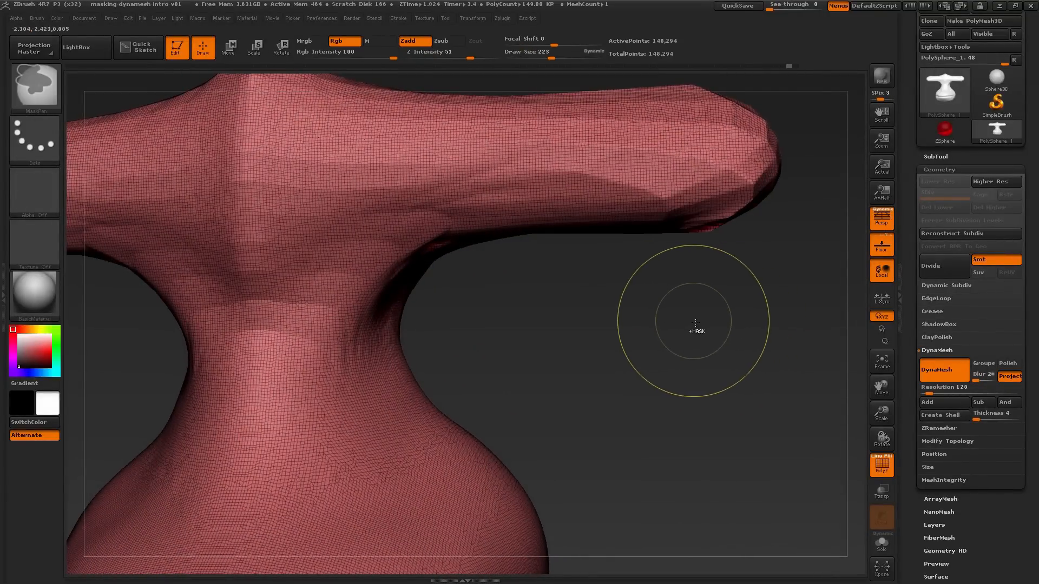
pyautogui.hotkey('ctrl', 'z')
pyautogui.keyDown('alt'); pyautogui.moveTo(697, 348); pyautogui.dragTo(726, 417, button='right'); pyautogui.keyUp('alt')
pyautogui.keyDown('ctrl'); pyautogui.moveTo(688, 317); pyautogui.dragTo(688, 415, button='right'); pyautogui.keyUp('ctrl')
pyautogui.press('s')
pyautogui.moveTo(688, 414); pyautogui.dragTo(679, 415)
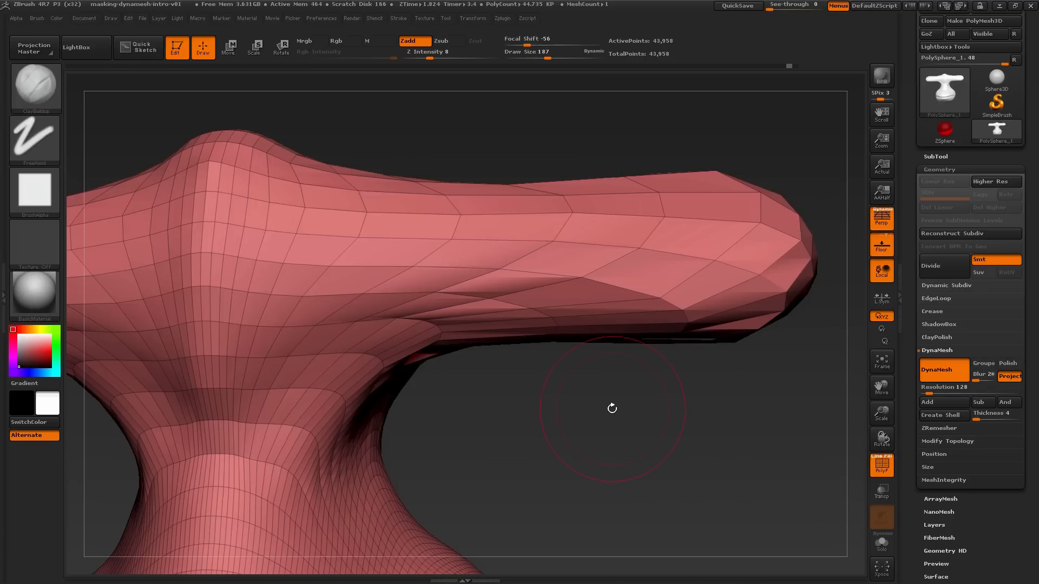
# Step: Remesh the whole head and stalks again with DynaMesh at resolution 128
pyautogui.press('ctrl')
pyautogui.moveTo(591, 406)
pyautogui.keyDown('ctrl'); pyautogui.mouseDown()
pyautogui.moveTo(661, 491)
pyautogui.moveTo(714, 497)
pyautogui.moveTo(678, 459)
pyautogui.mouseUp(); pyautogui.keyUp('ctrl')
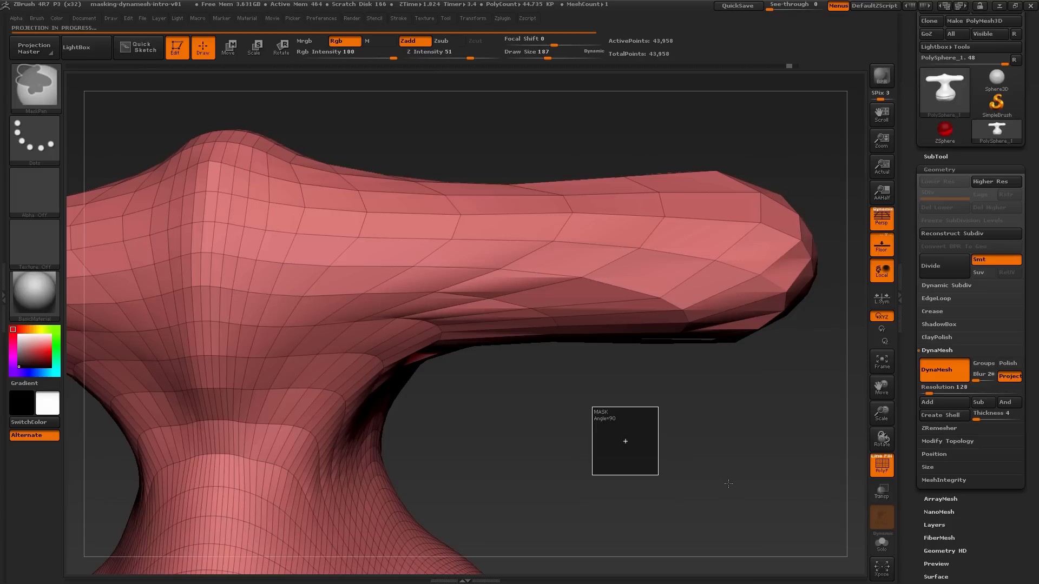
pyautogui.keyDown('ctrl'); pyautogui.moveTo(729, 483); pyautogui.dragTo(682, 402); pyautogui.keyUp('ctrl')
# Step: Smooth the faceted ends of both stalks using a brush size of about 172
pyautogui.press('s')
pyautogui.moveTo(661, 313); pyautogui.dragTo(659, 314)
pyautogui.moveTo(687, 389)
pyautogui.mouseDown()
pyautogui.moveTo(698, 403)
pyautogui.moveTo(715, 286)
pyautogui.moveTo(516, 329)
pyautogui.moveTo(531, 440)
pyautogui.moveTo(500, 419)
pyautogui.moveTo(679, 448)
pyautogui.moveTo(672, 451)
pyautogui.mouseUp()
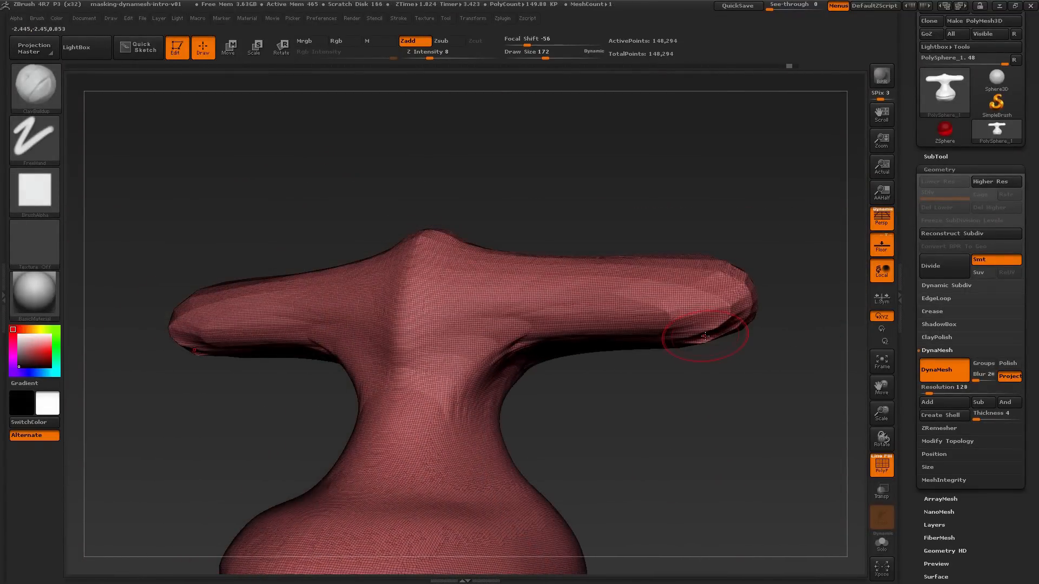
pyautogui.press('shift')
pyautogui.keyDown('shift'); pyautogui.moveTo(671, 314); pyautogui.dragTo(705, 316); pyautogui.keyUp('shift')
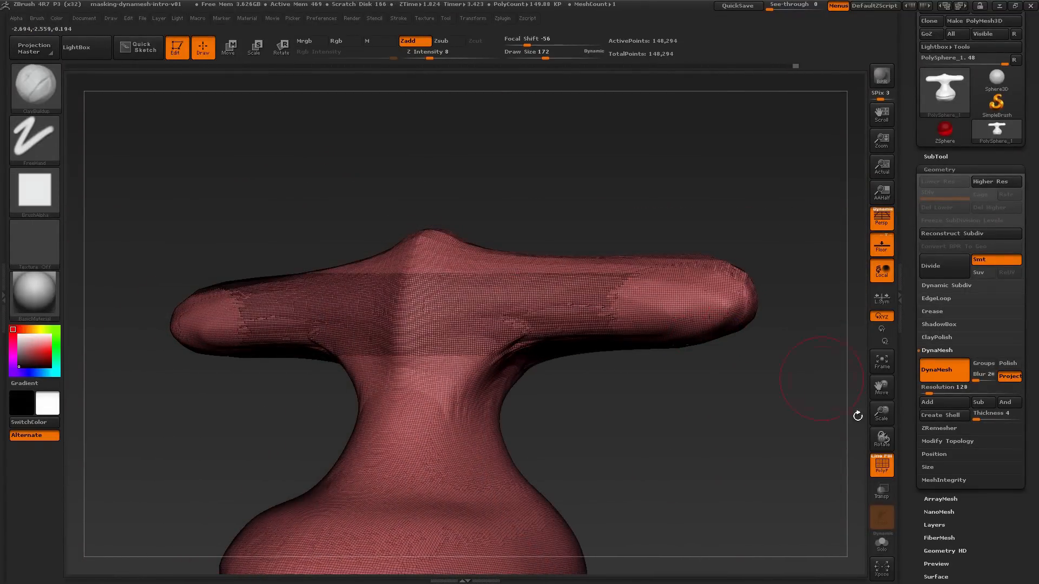
# Step: Turn off the polygon wireframe display and smooth the faceted surface where the stalks join the neck
pyautogui.click(881, 470)
pyautogui.moveTo(801, 427); pyautogui.dragTo(835, 419)
pyautogui.keyDown('shift'); pyautogui.moveTo(533, 321); pyautogui.dragTo(451, 382); pyautogui.keyUp('shift')
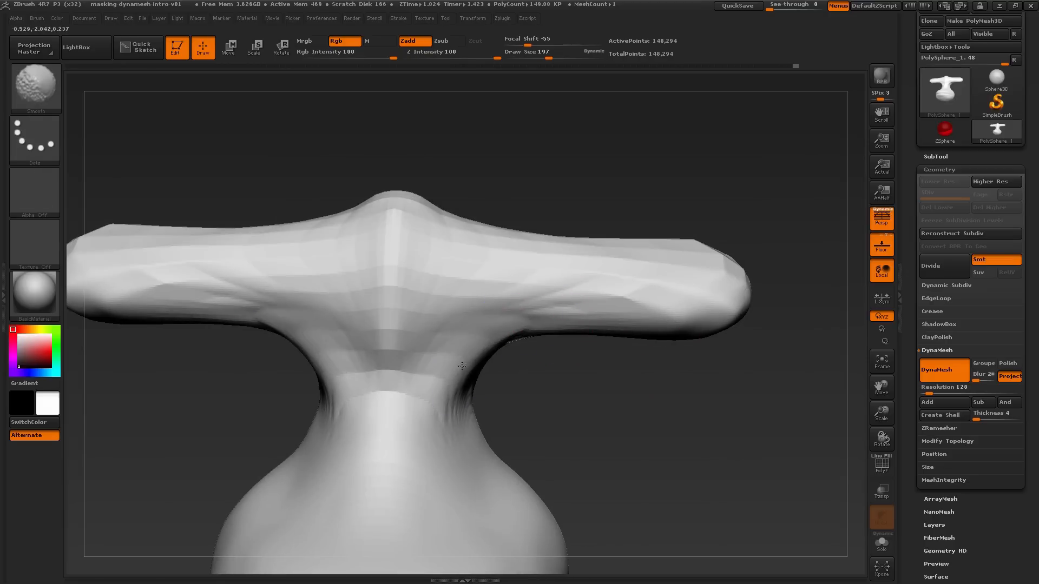
pyautogui.moveTo(461, 374)
pyautogui.keyDown('alt'); pyautogui.mouseDown(button='right')
pyautogui.moveTo(439, 437)
pyautogui.moveTo(463, 433)
pyautogui.moveTo(464, 397)
pyautogui.moveTo(525, 428)
pyautogui.mouseUp(button='right'); pyautogui.keyUp('alt')
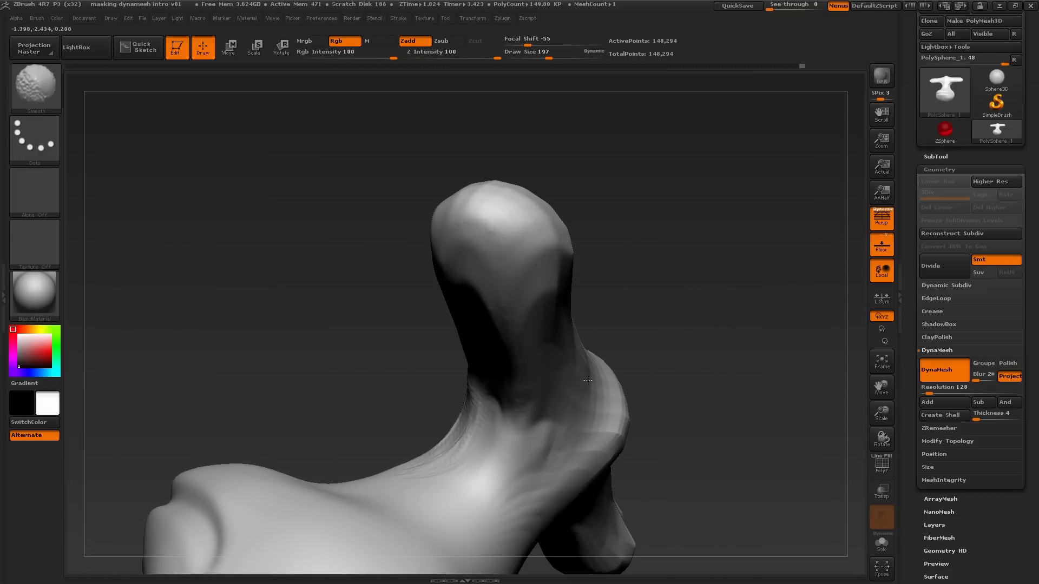
pyautogui.moveTo(469, 435)
pyautogui.mouseDown(button='right')
pyautogui.moveTo(510, 424)
pyautogui.moveTo(489, 381)
pyautogui.moveTo(510, 349)
pyautogui.moveTo(475, 348)
pyautogui.mouseUp(button='right')
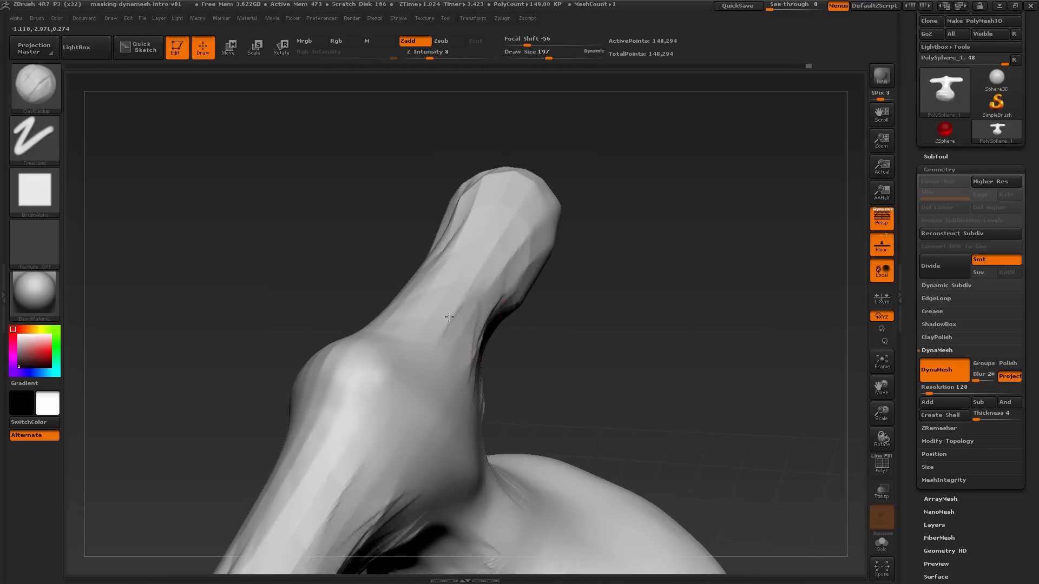
pyautogui.keyDown('shift'); pyautogui.moveTo(475, 297); pyautogui.dragTo(475, 356, button='right'); pyautogui.keyUp('shift')
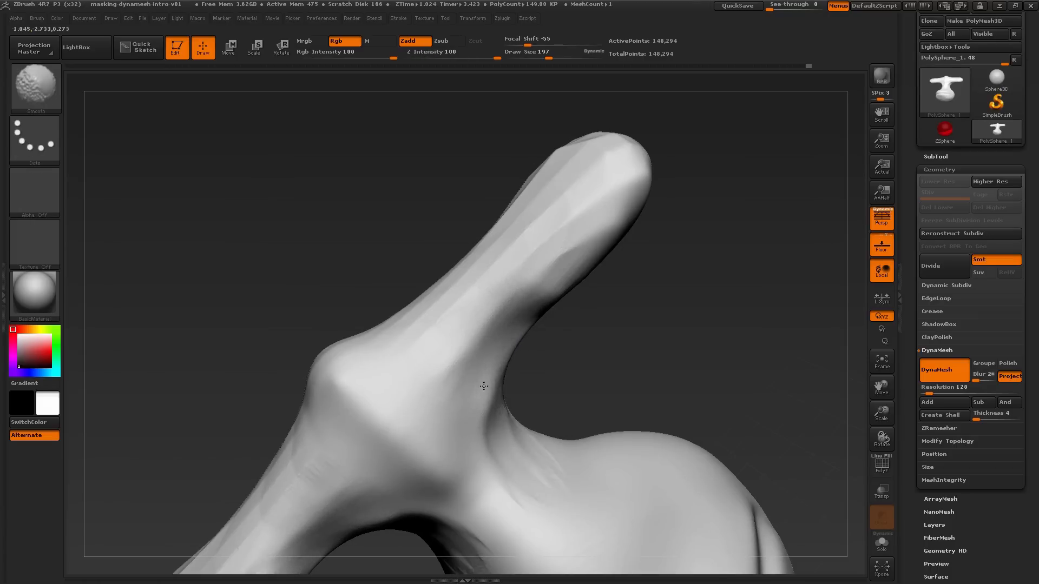
# Step: Build up the stalk from its base toward the tip with ClayBuildup strokes and smooth them
pyautogui.moveTo(489, 399); pyautogui.dragTo(505, 403, button='right')
pyautogui.moveTo(489, 407); pyautogui.dragTo(509, 319)
pyautogui.moveTo(501, 397); pyautogui.dragTo(530, 362, button='right')
pyautogui.moveTo(522, 302); pyautogui.dragTo(532, 275)
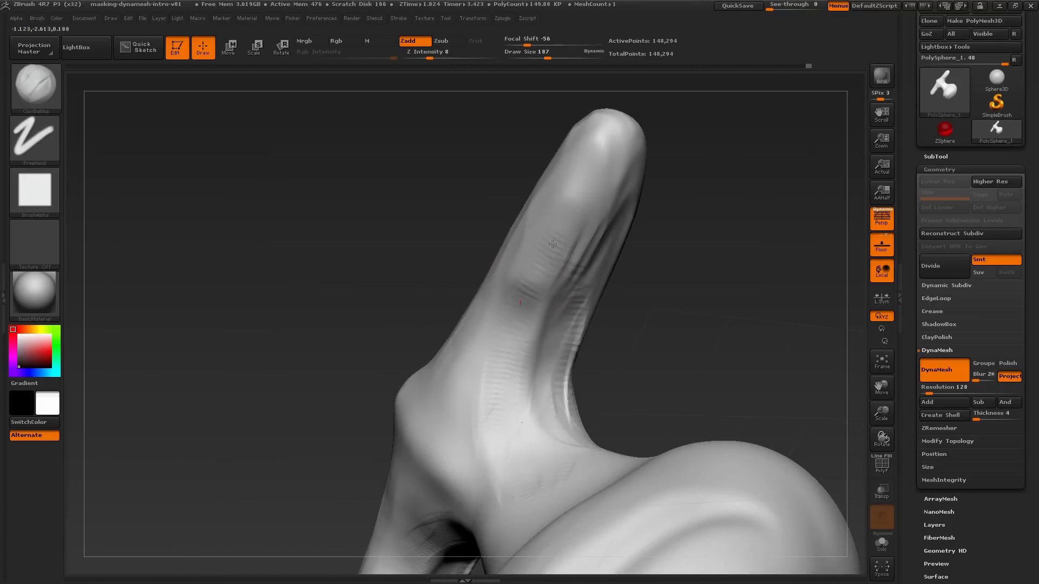
pyautogui.moveTo(551, 247)
pyautogui.mouseDown(button='right')
pyautogui.moveTo(494, 301)
pyautogui.moveTo(429, 321)
pyautogui.mouseUp(button='right')
pyautogui.moveTo(430, 321)
pyautogui.mouseDown()
pyautogui.moveTo(458, 259)
pyautogui.moveTo(403, 245)
pyautogui.mouseUp()
pyautogui.moveTo(448, 217)
pyautogui.keyDown('shift'); pyautogui.mouseDown()
pyautogui.moveTo(453, 143)
pyautogui.moveTo(439, 148)
pyautogui.mouseUp(); pyautogui.keyUp('shift')
pyautogui.keyDown('alt'); pyautogui.moveTo(439, 149); pyautogui.dragTo(452, 260, button='right'); pyautogui.keyUp('alt')
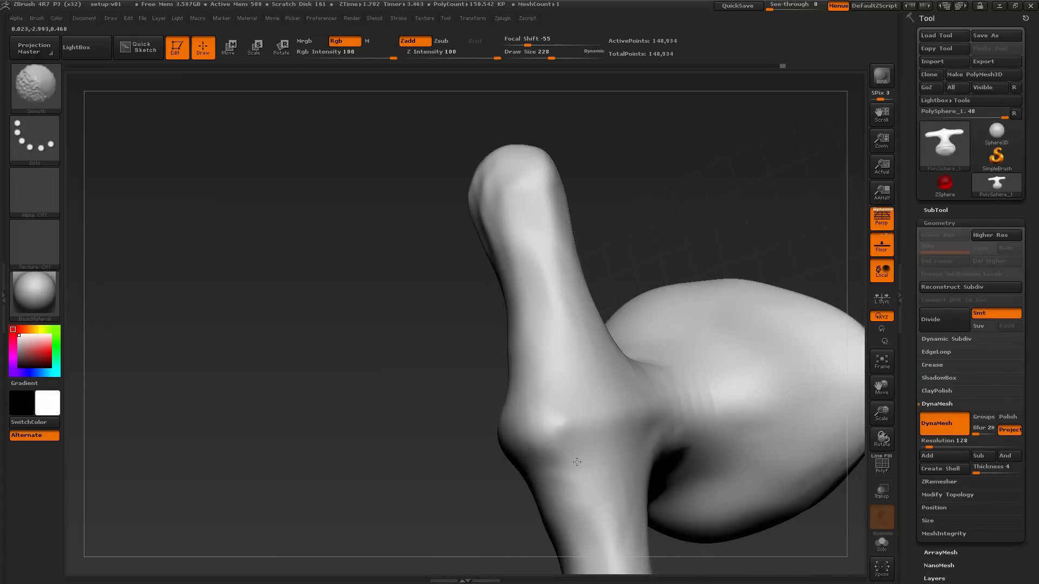
# Step: Smooth the ridge and the transition between the neck and the stalks with a larger brush
pyautogui.moveTo(576, 461); pyautogui.dragTo(580, 345)
pyautogui.keyDown('shift'); pyautogui.moveTo(657, 327); pyautogui.dragTo(672, 328); pyautogui.keyUp('shift')
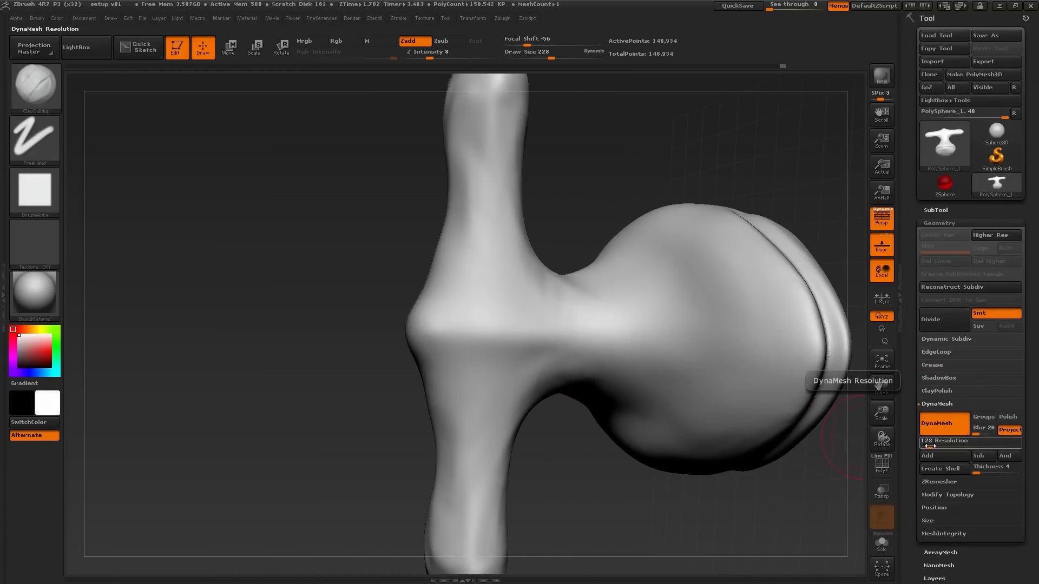
pyautogui.moveTo(918, 446); pyautogui.dragTo(918, 407)
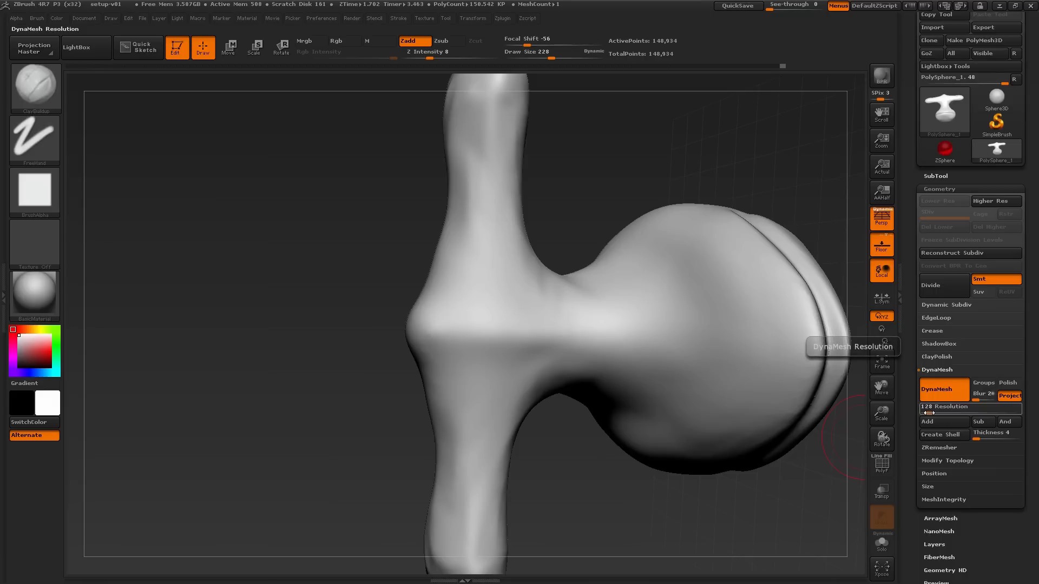
pyautogui.keyDown('alt'); pyautogui.moveTo(736, 483); pyautogui.dragTo(593, 525); pyautogui.keyUp('alt')
pyautogui.keyDown('shift'); pyautogui.moveTo(445, 329); pyautogui.dragTo(426, 337); pyautogui.keyUp('shift')
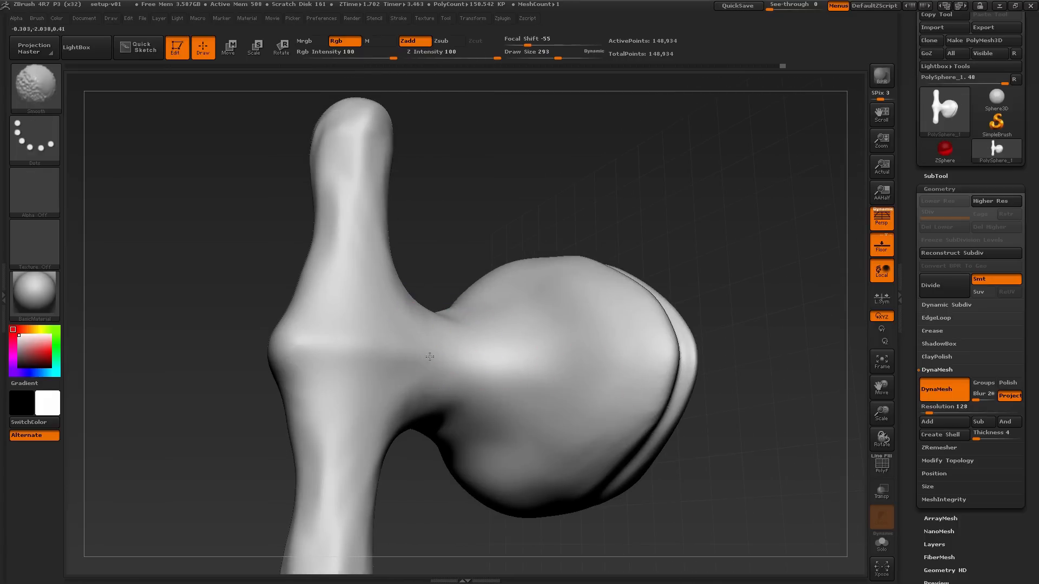
pyautogui.moveTo(431, 384); pyautogui.dragTo(429, 351, button='right')
# Step: Switch to the Move brush, adjust its size, and reshape the stalk and its base from several angles
pyautogui.moveTo(417, 259)
pyautogui.mouseDown(button='right')
pyautogui.moveTo(398, 208)
pyautogui.moveTo(386, 223)
pyautogui.moveTo(325, 215)
pyautogui.mouseUp(button='right')
pyautogui.press('b')
pyautogui.press('m')
pyautogui.press('v')
pyautogui.press('s')
pyautogui.moveTo(326, 214); pyautogui.dragTo(335, 214)
pyautogui.moveTo(308, 134); pyautogui.dragTo(349, 225, button='right')
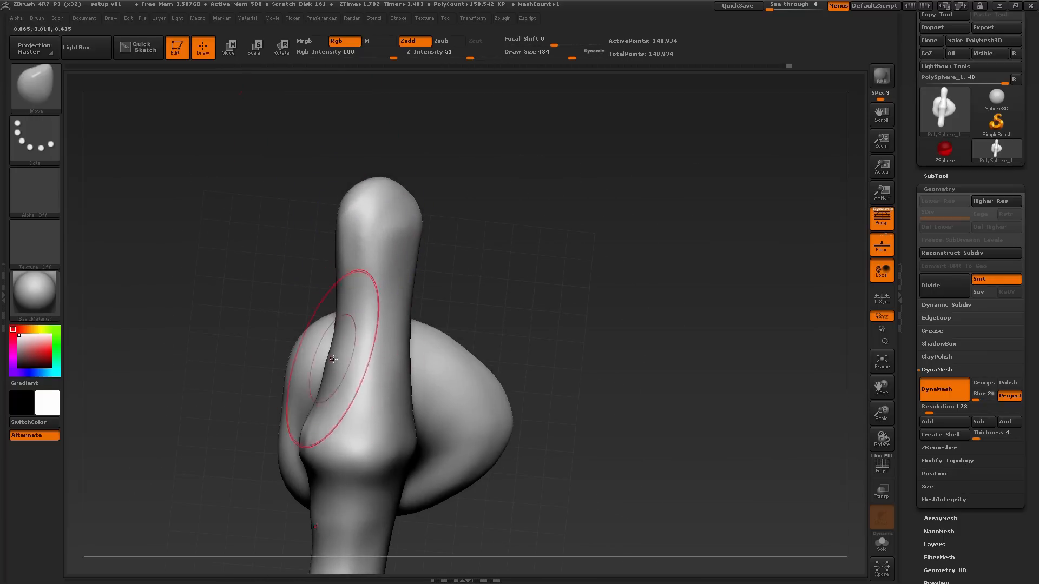
pyautogui.keyDown('alt'); pyautogui.moveTo(368, 363); pyautogui.dragTo(448, 298, button='right'); pyautogui.keyUp('alt')
pyautogui.press('s')
pyautogui.moveTo(464, 285); pyautogui.dragTo(467, 286)
pyautogui.moveTo(530, 266); pyautogui.dragTo(479, 260, button='right')
pyautogui.moveTo(490, 347); pyautogui.dragTo(529, 362, button='right')
pyautogui.press('s')
pyautogui.moveTo(491, 376); pyautogui.dragTo(487, 377)
pyautogui.moveTo(488, 398)
pyautogui.mouseDown()
pyautogui.moveTo(485, 421)
pyautogui.moveTo(445, 377)
pyautogui.mouseUp()
pyautogui.moveTo(445, 377); pyautogui.dragTo(422, 346, button='right')
# Step: Smooth the neck and the underside of the joint between the neck and the stalks
pyautogui.keyDown('shift'); pyautogui.moveTo(423, 378); pyautogui.dragTo(418, 449); pyautogui.keyUp('shift')
pyautogui.moveTo(418, 449); pyautogui.dragTo(437, 292, button='right')
pyautogui.moveTo(428, 252)
pyautogui.mouseDown(button='right')
pyautogui.moveTo(480, 188)
pyautogui.moveTo(500, 198)
pyautogui.mouseUp(button='right')
pyautogui.moveTo(360, 306); pyautogui.dragTo(409, 295, button='right')
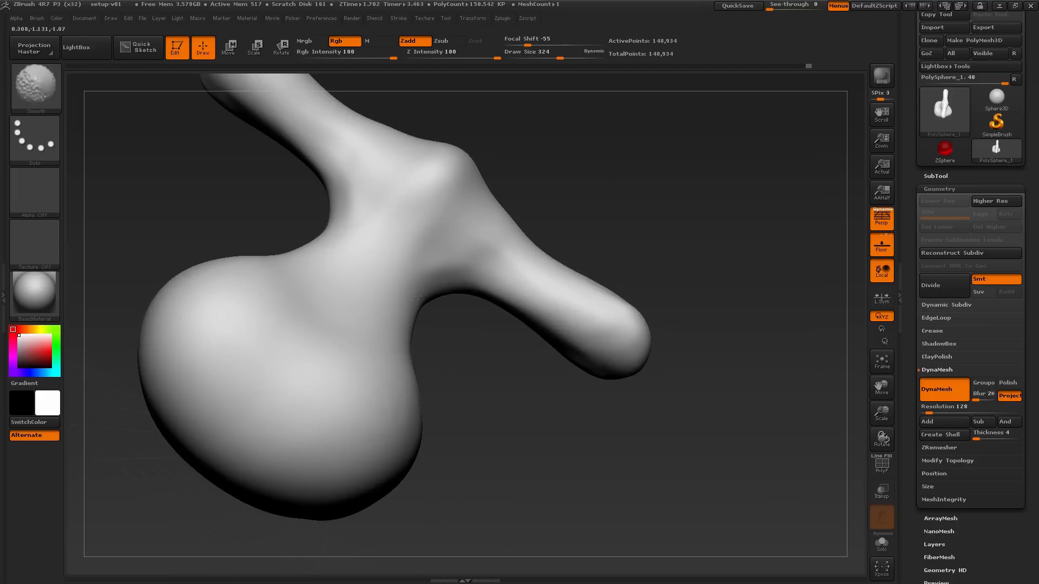
pyautogui.keyDown('shift'); pyautogui.moveTo(442, 295); pyautogui.dragTo(452, 303); pyautogui.keyUp('shift')
pyautogui.moveTo(481, 346); pyautogui.dragTo(500, 346, button='right')
# Step: Reshape the stalk joint and the outer stalk with the Move brush, changing the brush size between strokes
pyautogui.press(']')
pyautogui.moveTo(433, 346); pyautogui.dragTo(411, 346)
pyautogui.moveTo(503, 395)
pyautogui.mouseDown(button='right')
pyautogui.moveTo(498, 413)
pyautogui.moveTo(436, 421)
pyautogui.mouseUp(button='right')
pyautogui.moveTo(489, 322)
pyautogui.mouseDown(button='right')
pyautogui.moveTo(595, 326)
pyautogui.moveTo(614, 311)
pyautogui.mouseUp(button='right')
pyautogui.press('[')
pyautogui.moveTo(617, 268); pyautogui.dragTo(618, 279)
# Step: Refine the stalk into a slimmer shaft with a rounded tip using the Move brush at varied sizes
pyautogui.moveTo(620, 357); pyautogui.dragTo(598, 311, button='right')
pyautogui.press('s')
pyautogui.moveTo(594, 312); pyautogui.dragTo(583, 312)
pyautogui.moveTo(668, 322)
pyautogui.mouseDown(button='right')
pyautogui.moveTo(615, 309)
pyautogui.moveTo(623, 284)
pyautogui.moveTo(598, 314)
pyautogui.mouseUp(button='right')
pyautogui.press('s')
pyautogui.moveTo(571, 373); pyautogui.dragTo(580, 374)
pyautogui.moveTo(578, 368); pyautogui.dragTo(548, 311, button='right')
pyautogui.press('s')
pyautogui.moveTo(550, 313); pyautogui.dragTo(554, 312)
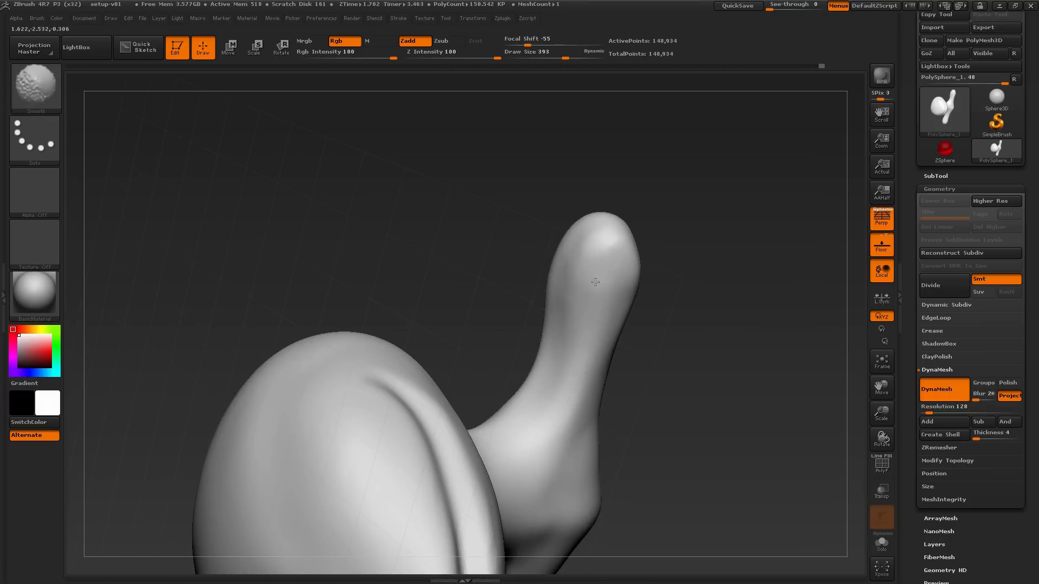
# Step: Smooth the base of the stalk where it flows into the back of the neck
pyautogui.moveTo(595, 267); pyautogui.dragTo(565, 273, button='right')
pyautogui.keyDown('shift'); pyautogui.moveTo(608, 436); pyautogui.dragTo(624, 419); pyautogui.keyUp('shift')
pyautogui.keyDown('alt'); pyautogui.moveTo(637, 411); pyautogui.dragTo(572, 369, button='right'); pyautogui.keyUp('alt')
pyautogui.moveTo(696, 320)
pyautogui.mouseDown(button='right')
pyautogui.moveTo(743, 337)
pyautogui.moveTo(642, 355)
pyautogui.mouseUp(button='right')
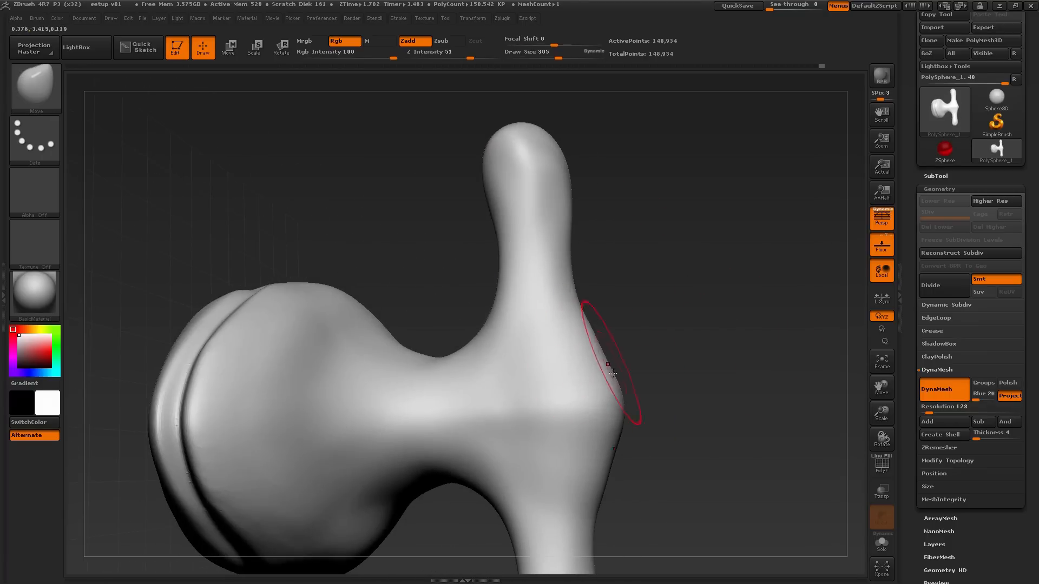